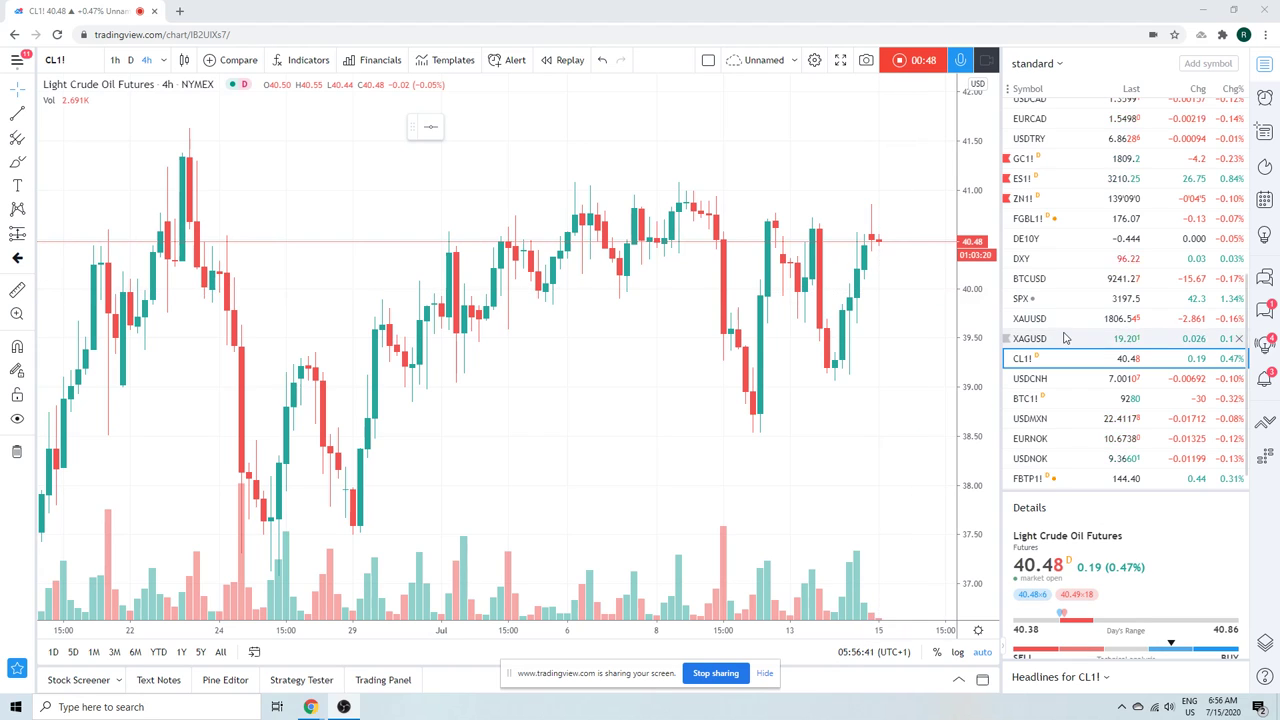
Open the S&P 500 E-mini futures (ES1!) chart from the watchlist and review it on the 4-hour and daily intervals.
scroll(1066, 338, "down", 1)
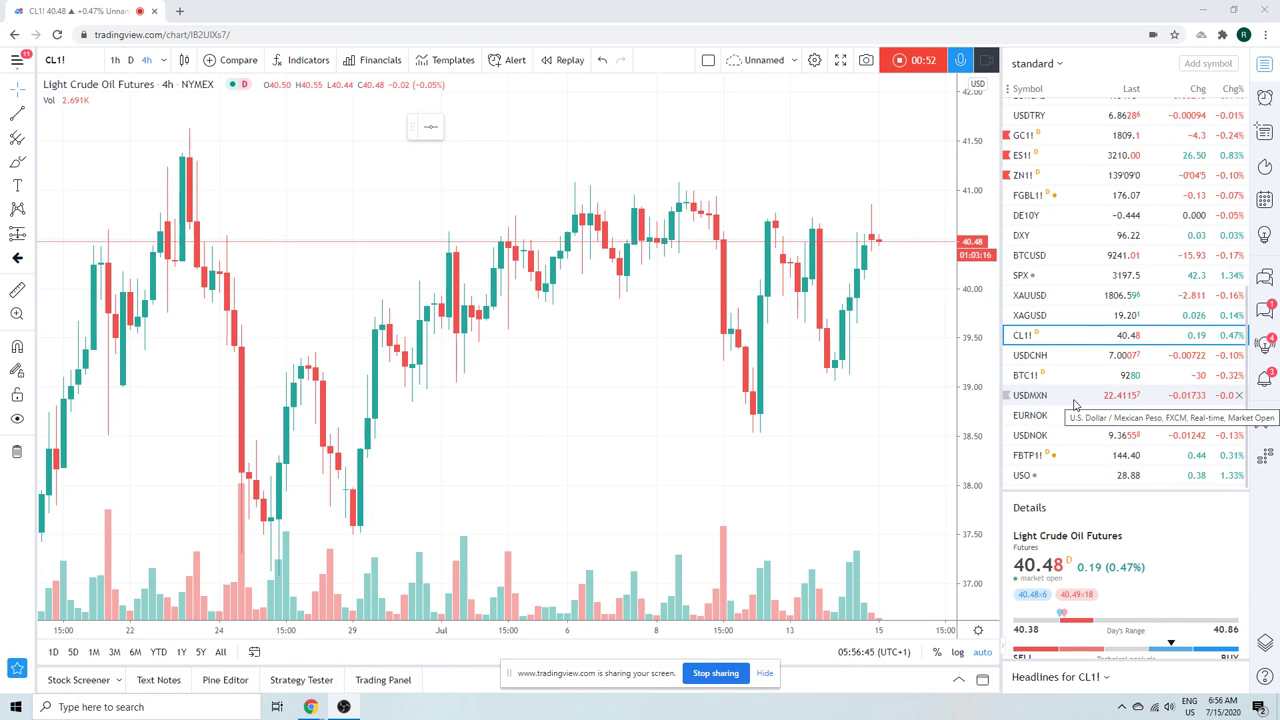
scroll(1075, 403, "up", 5)
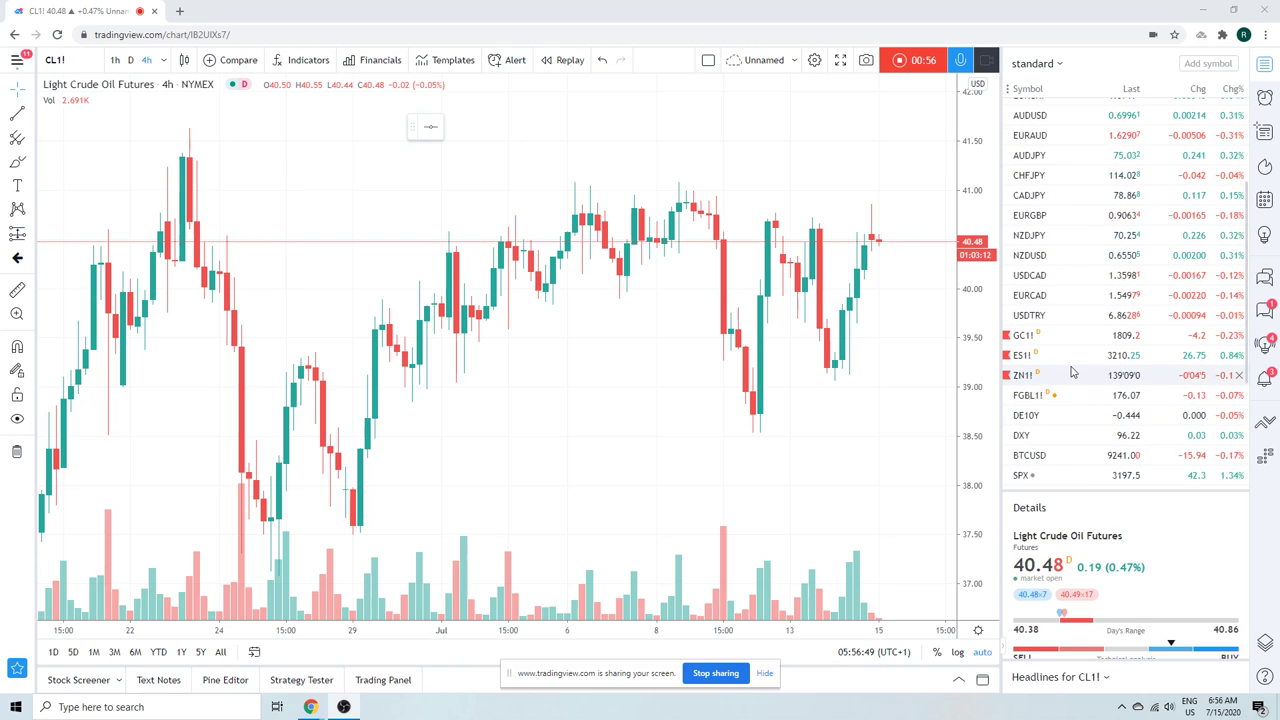
left_click(1033, 359)
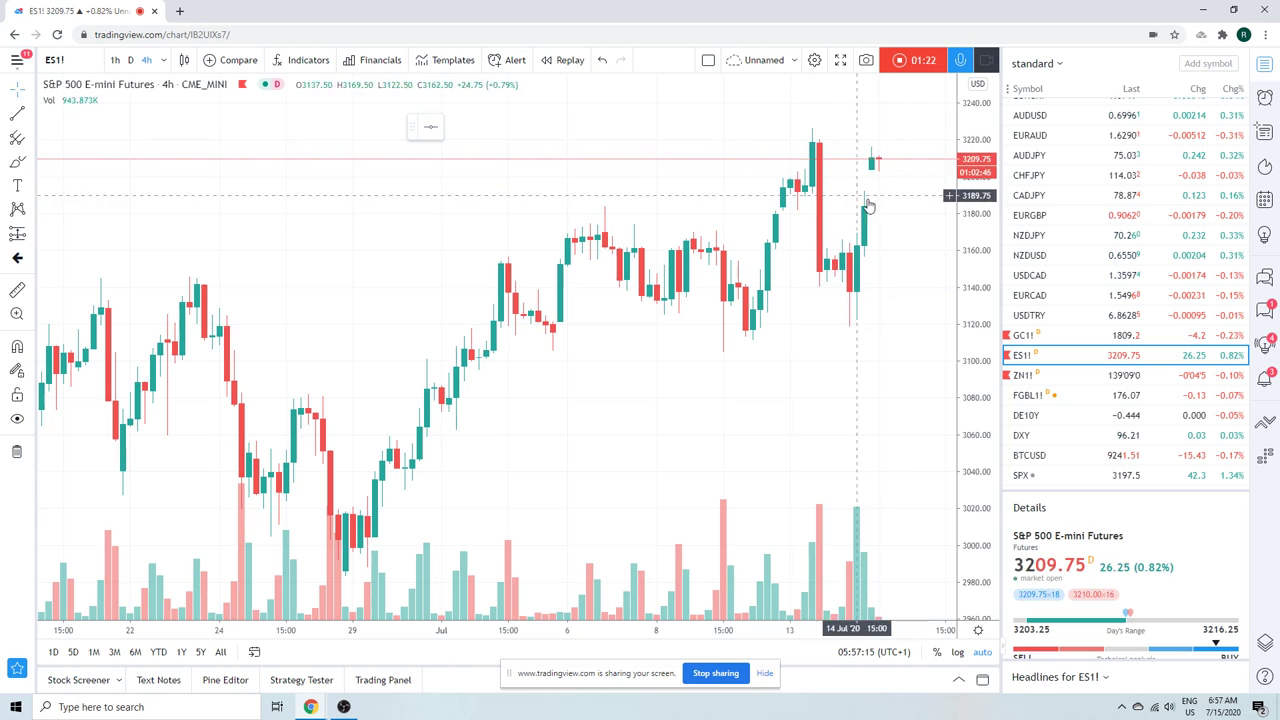
scroll(845, 216, "down", 2)
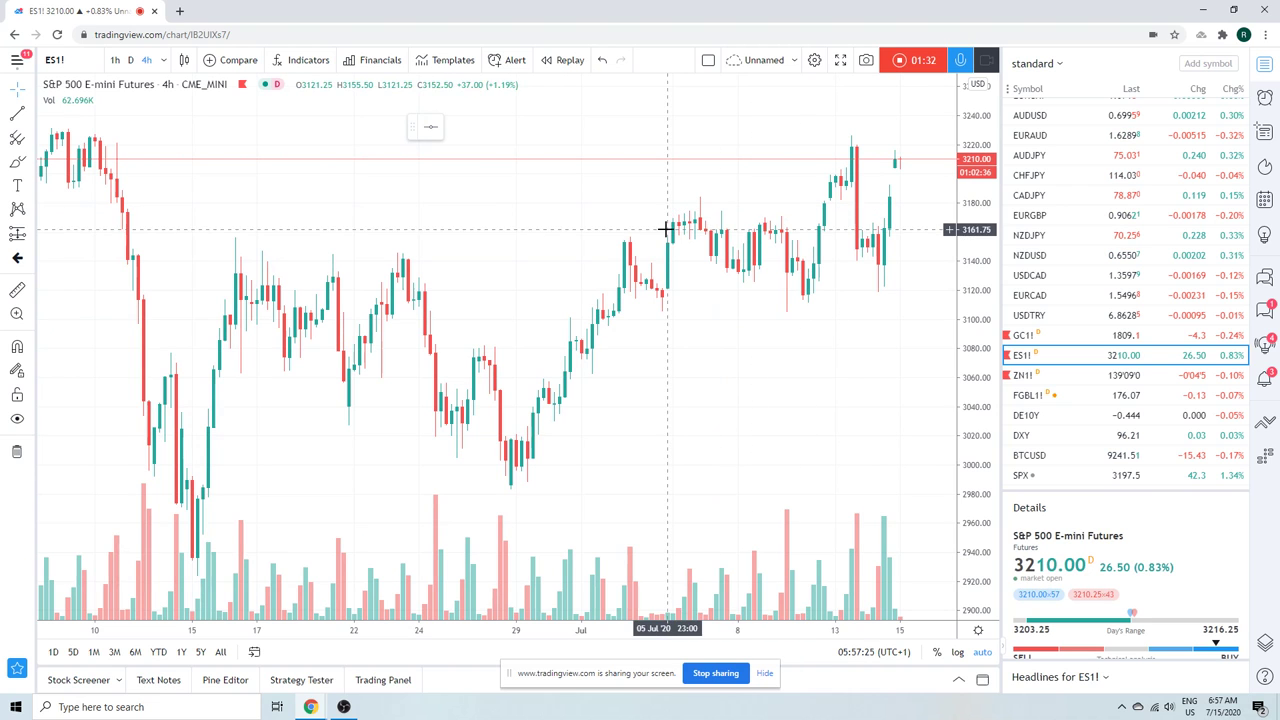
left_click(130, 60)
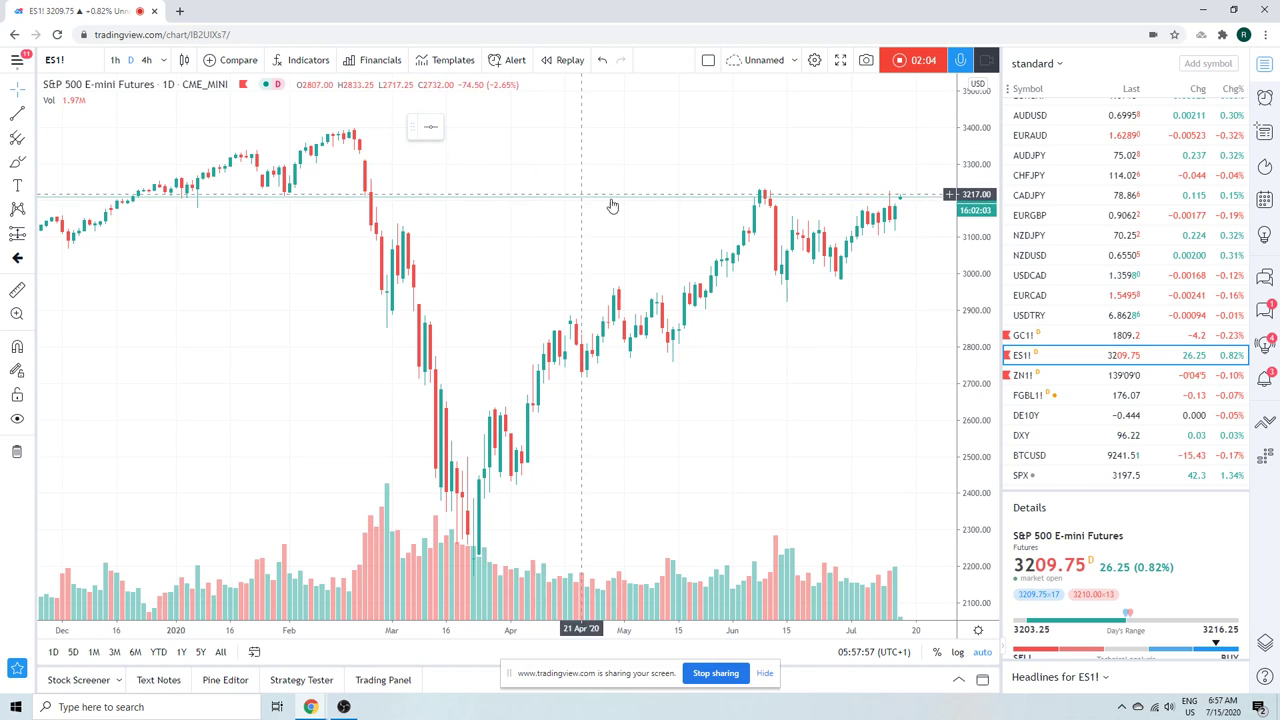
Open the Light Crude Oil futures (CL1!) chart and examine its recent and longer-term price history on the 4-hour interval.
scroll(1056, 295, "down", 3)
left_click(1066, 403)
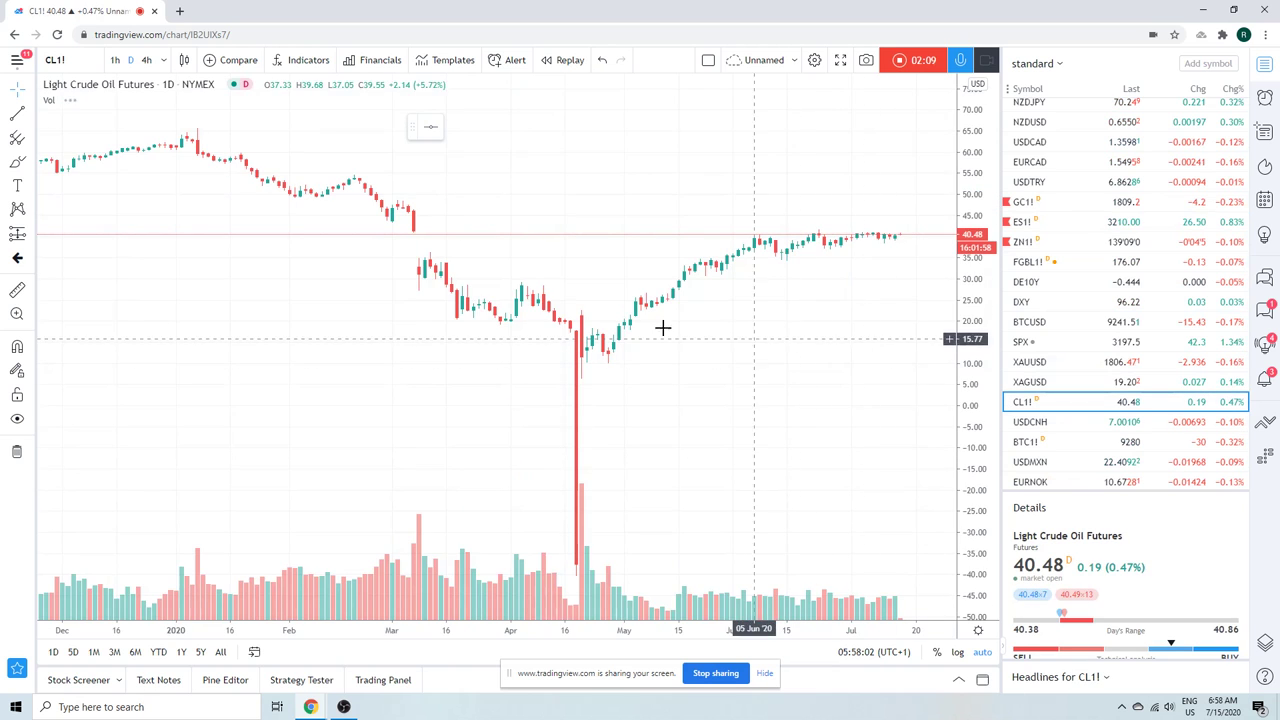
left_click(146, 60)
scroll(575, 272, "down", 2)
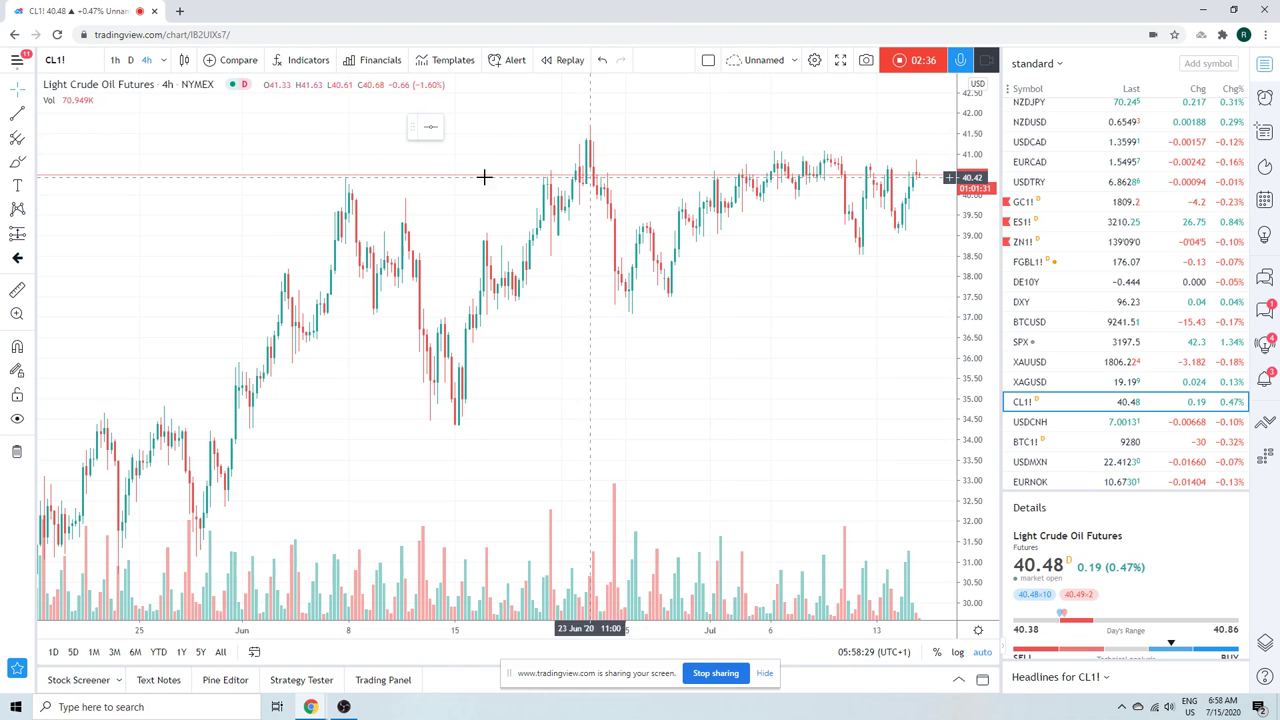
scroll(494, 286, "down", 6)
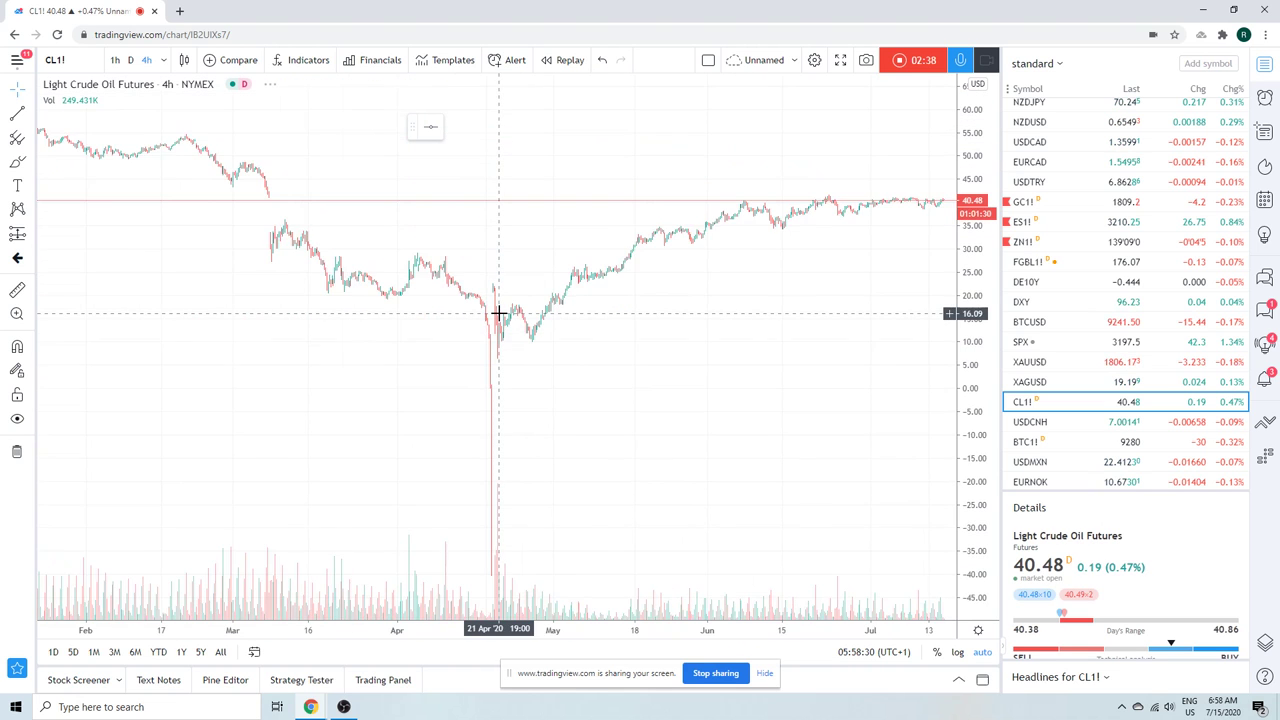
scroll(499, 313, "up", 3)
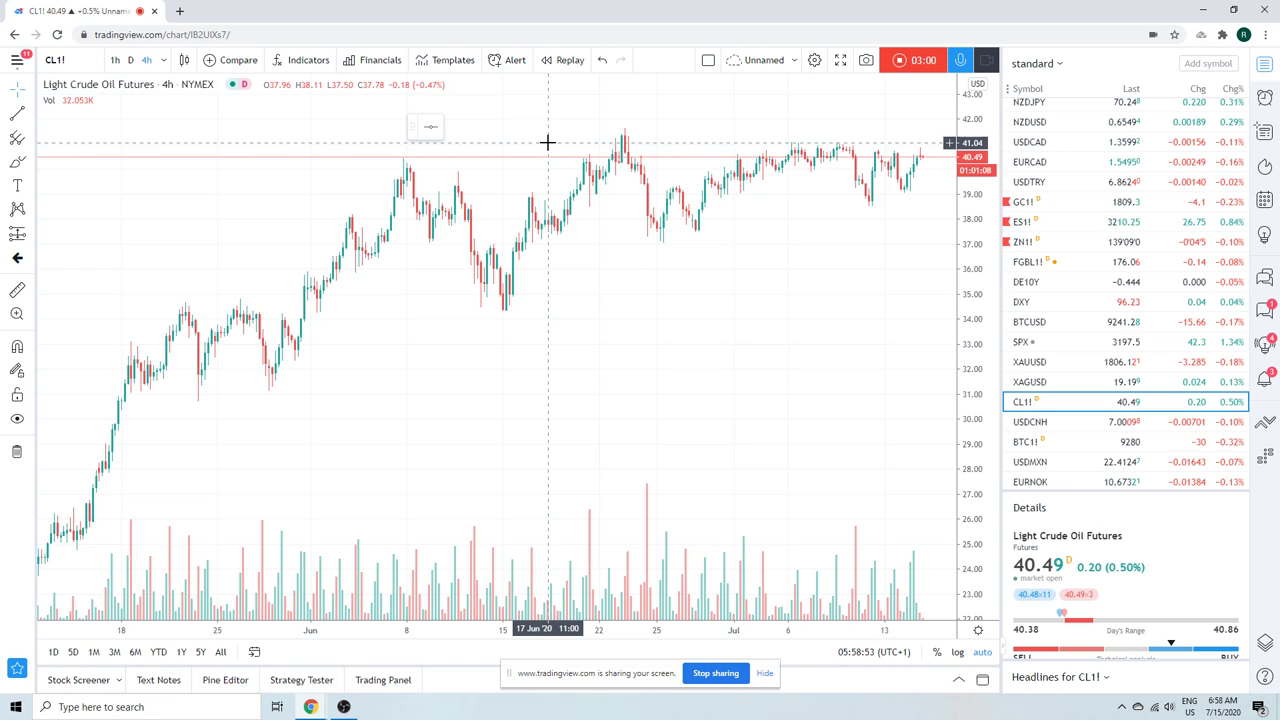
Bring up the EURJPY 4-hour chart from the watchlist and examine its June and July price action.
scroll(1105, 362, "up", 1)
scroll(1105, 362, "up", 5)
scroll(1047, 203, "up", 1)
left_click(1035, 108)
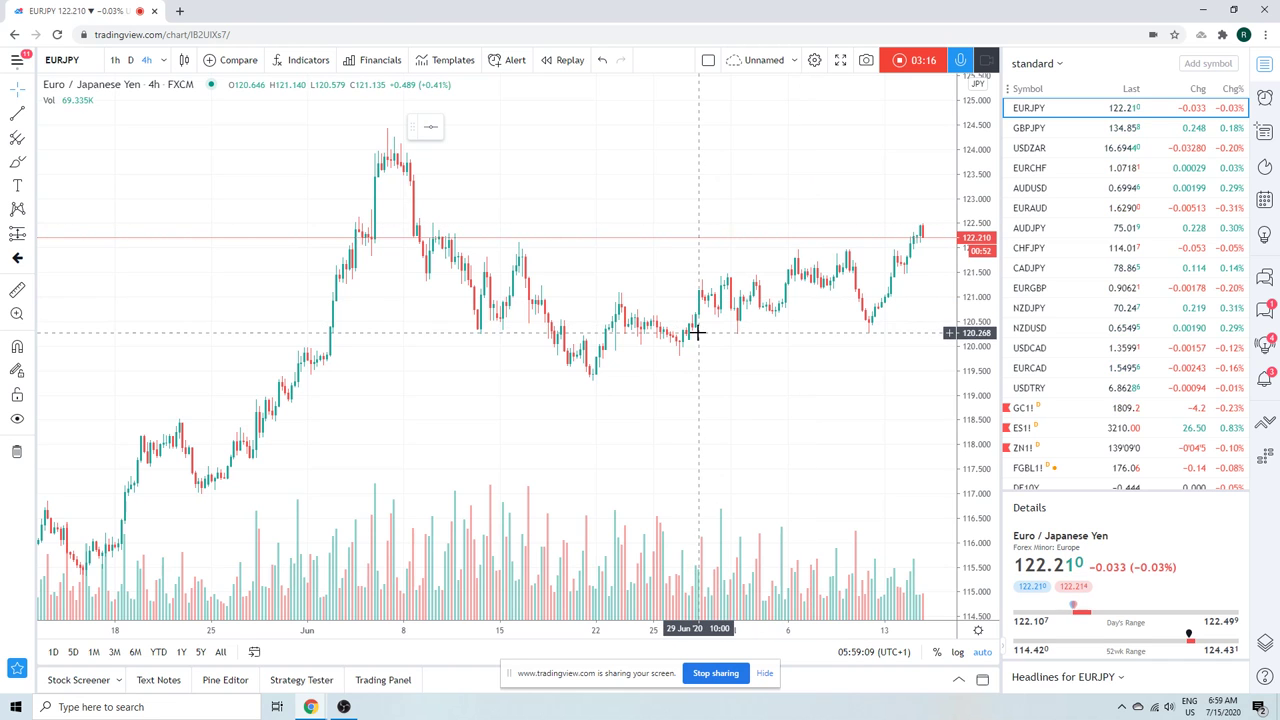
scroll(694, 331, "up", 5)
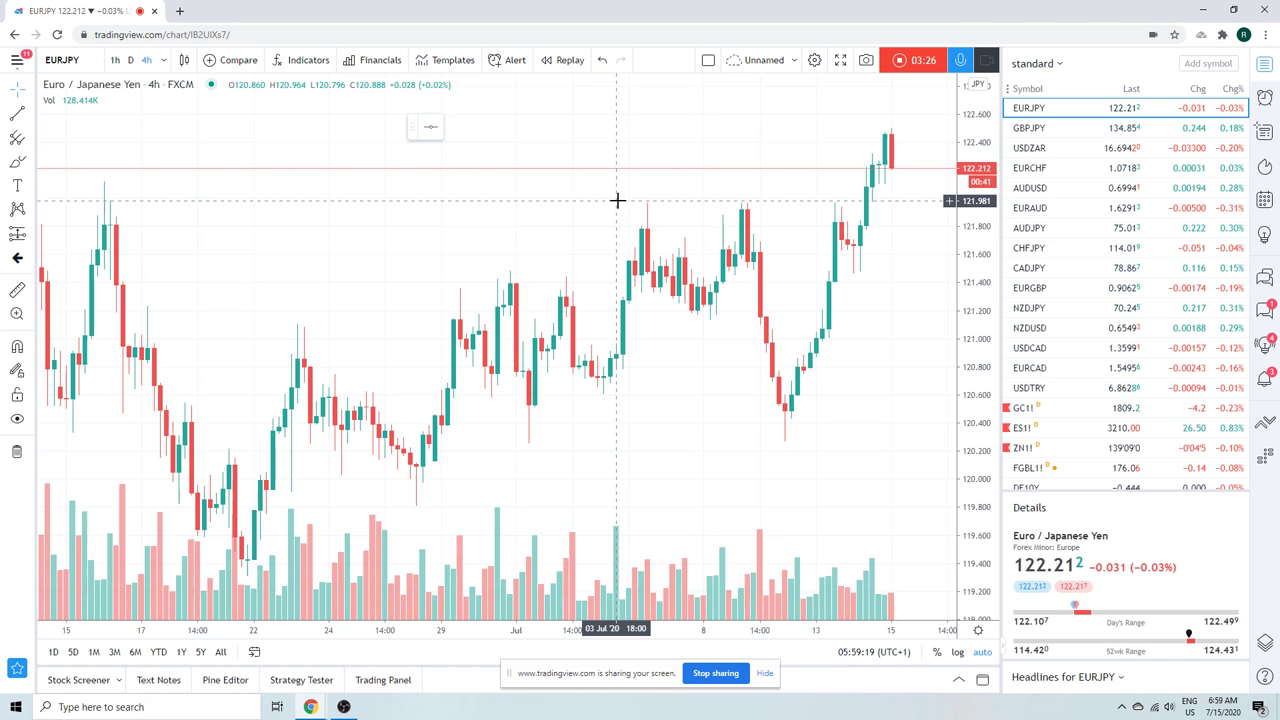
scroll(614, 294, "down", 3)
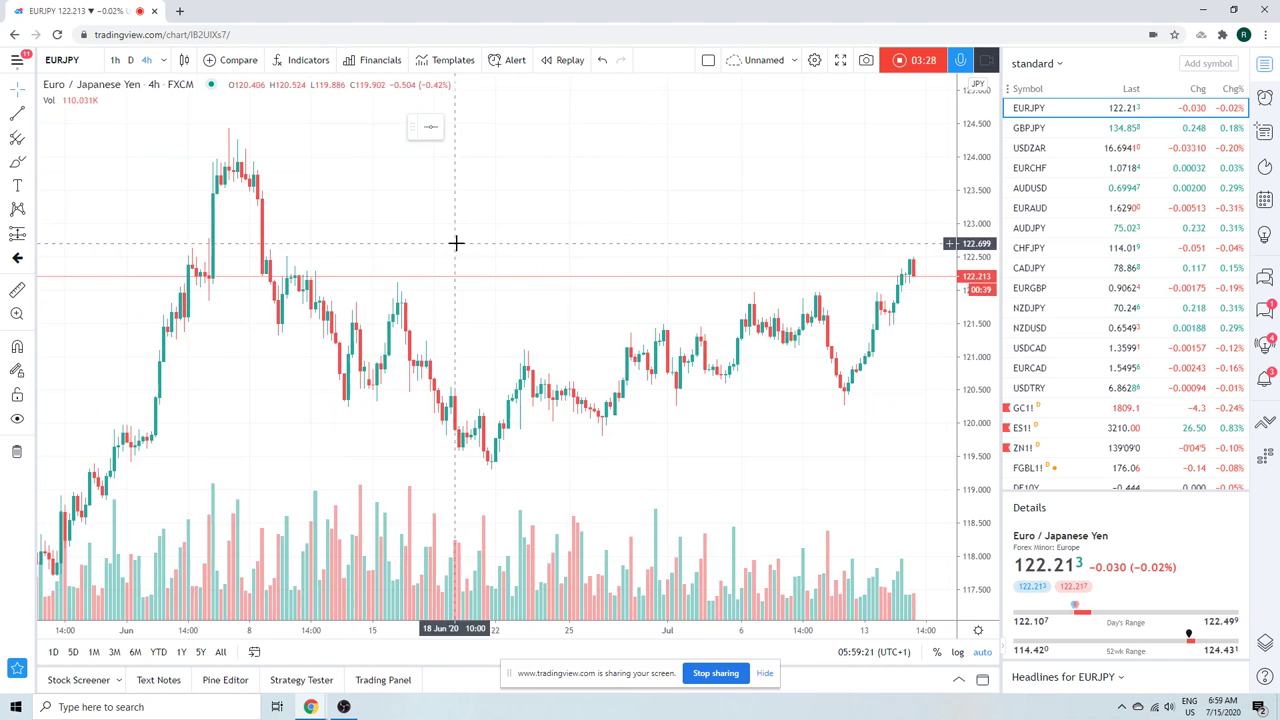
scroll(792, 290, "up", 2)
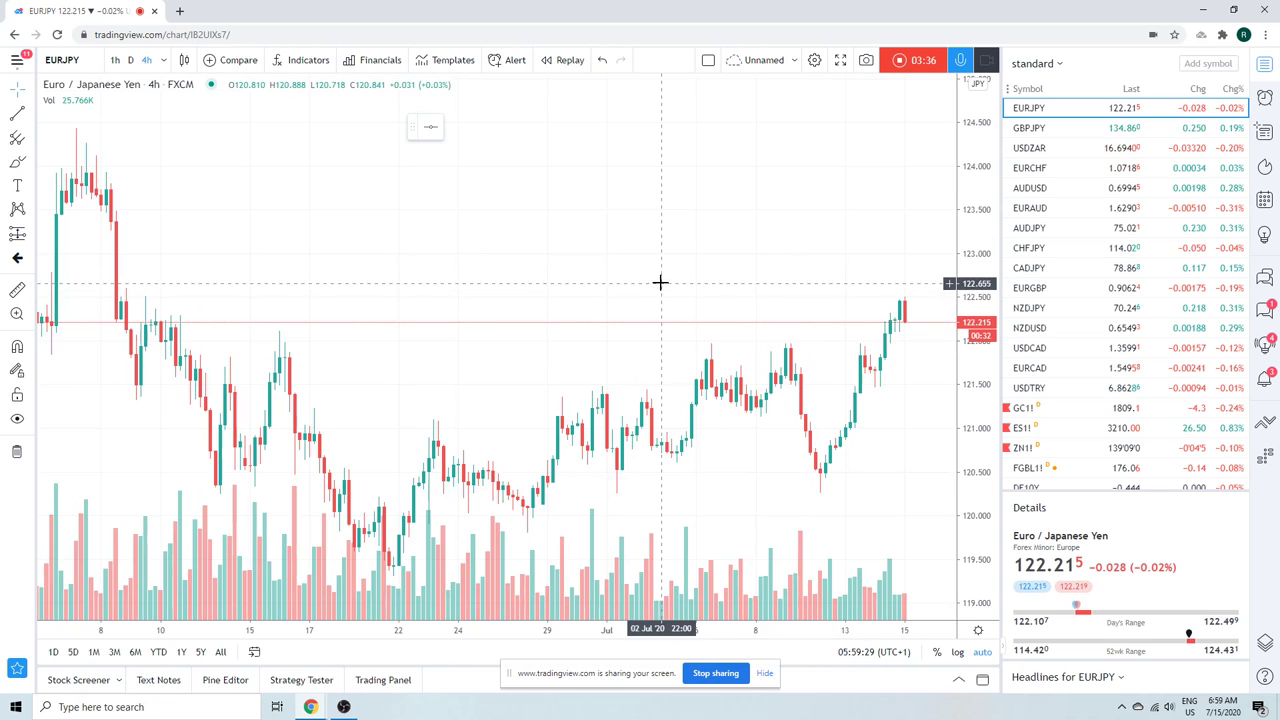
View the AUDUSD 4-hour chart and review USDCAD on the 1-hour and 4-hour intervals.
left_click(1030, 188)
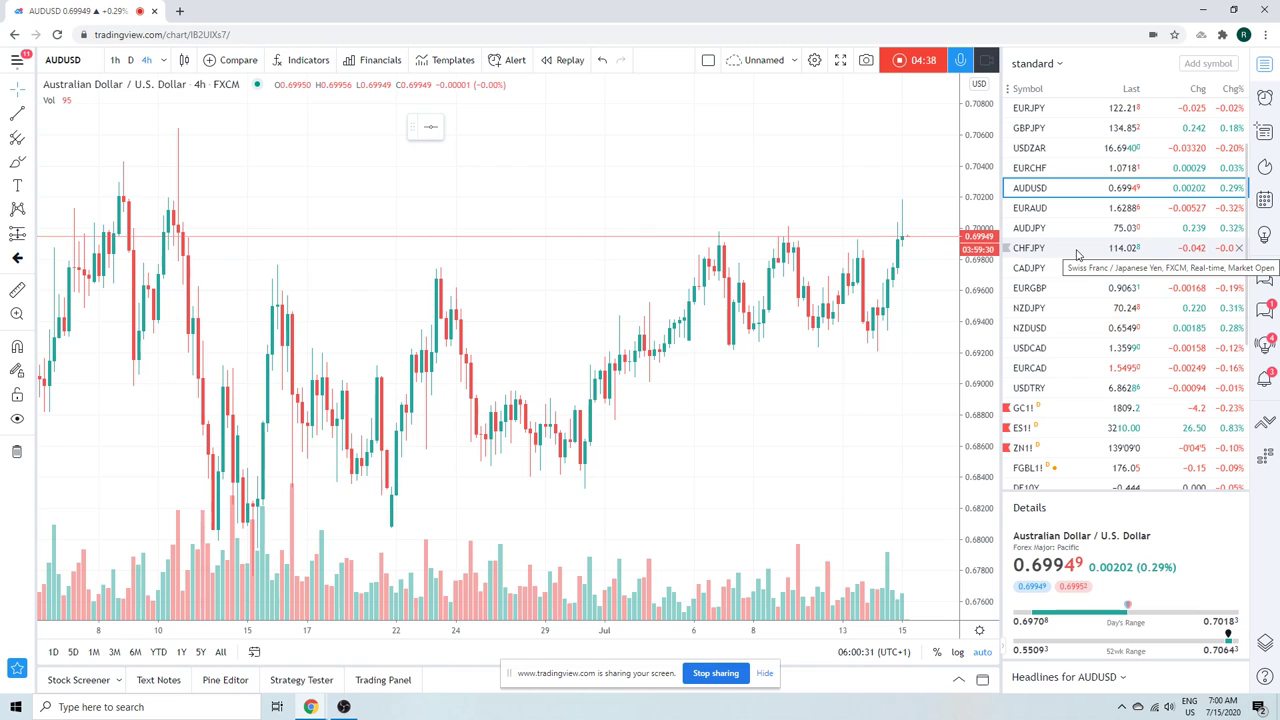
left_click(1038, 348)
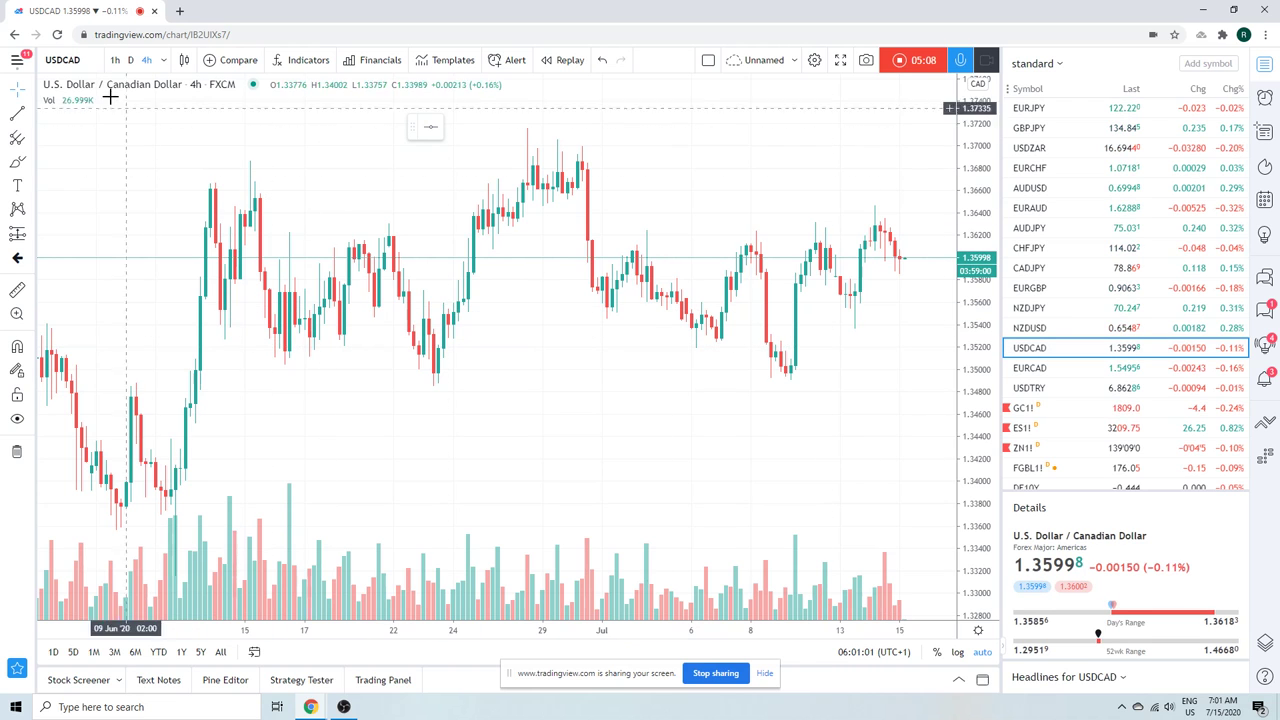
left_click(115, 60)
scroll(481, 246, "up", 2)
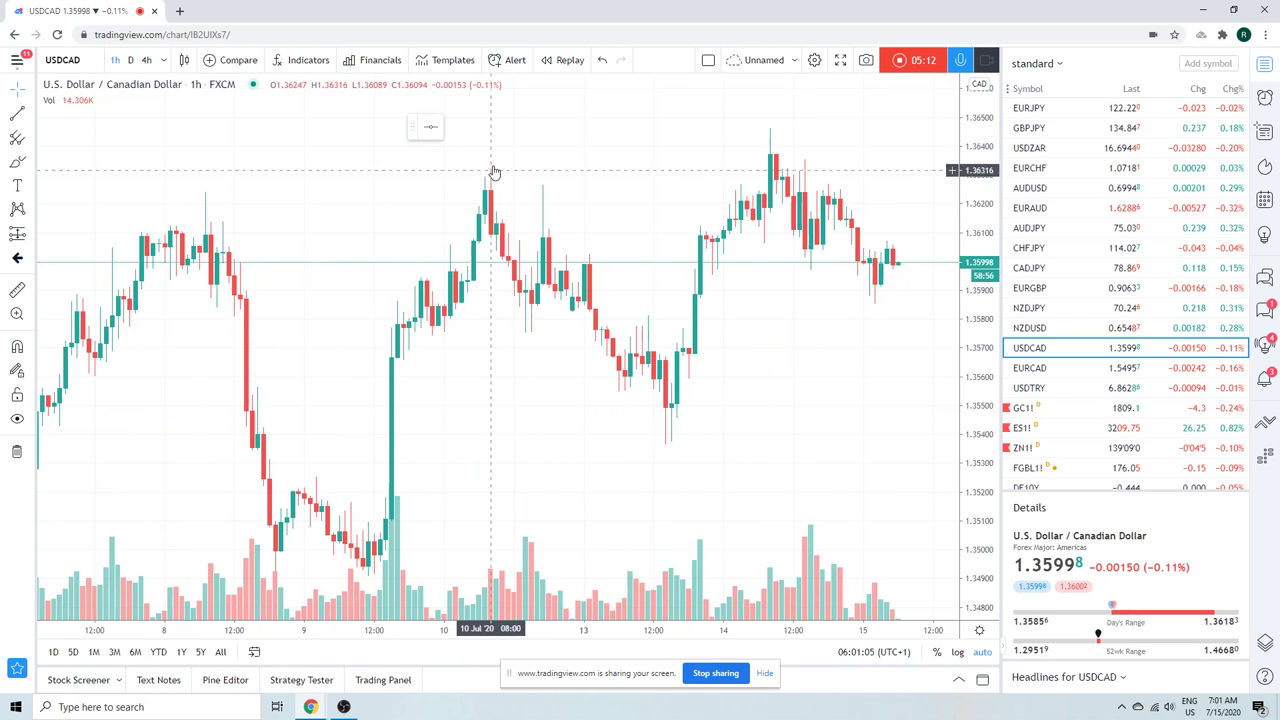
scroll(521, 230, "down", 3)
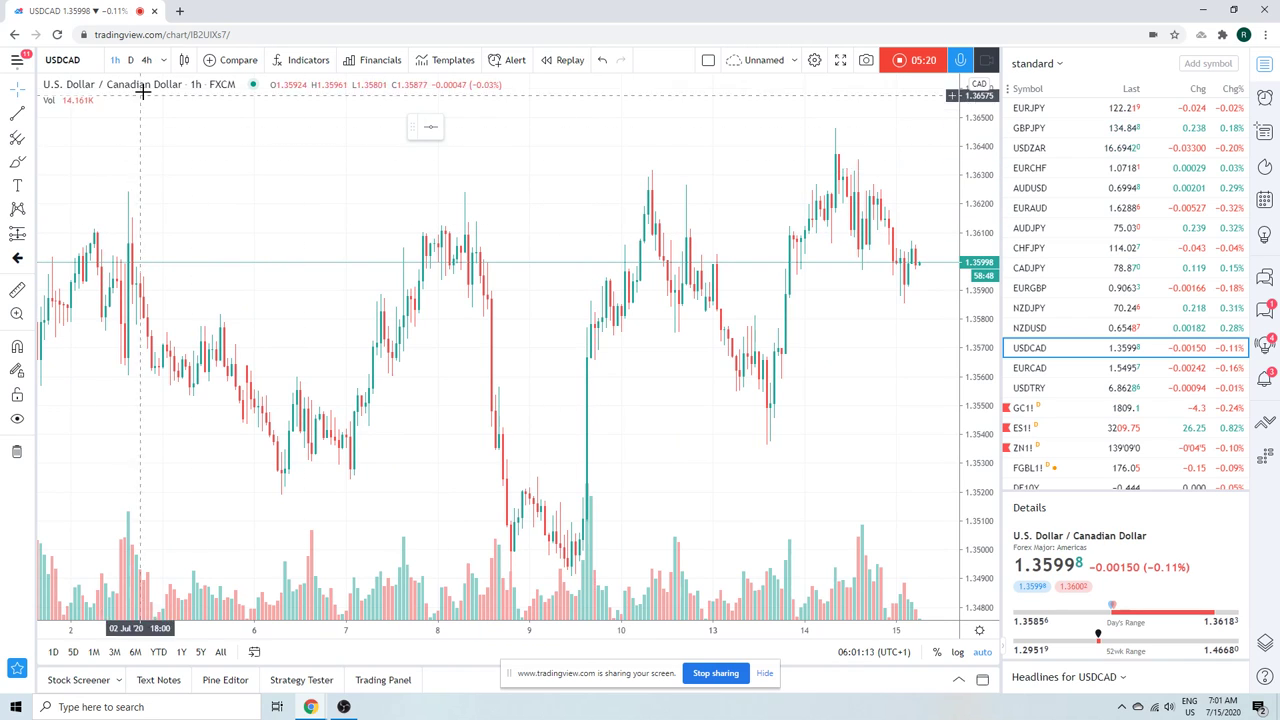
left_click(146, 60)
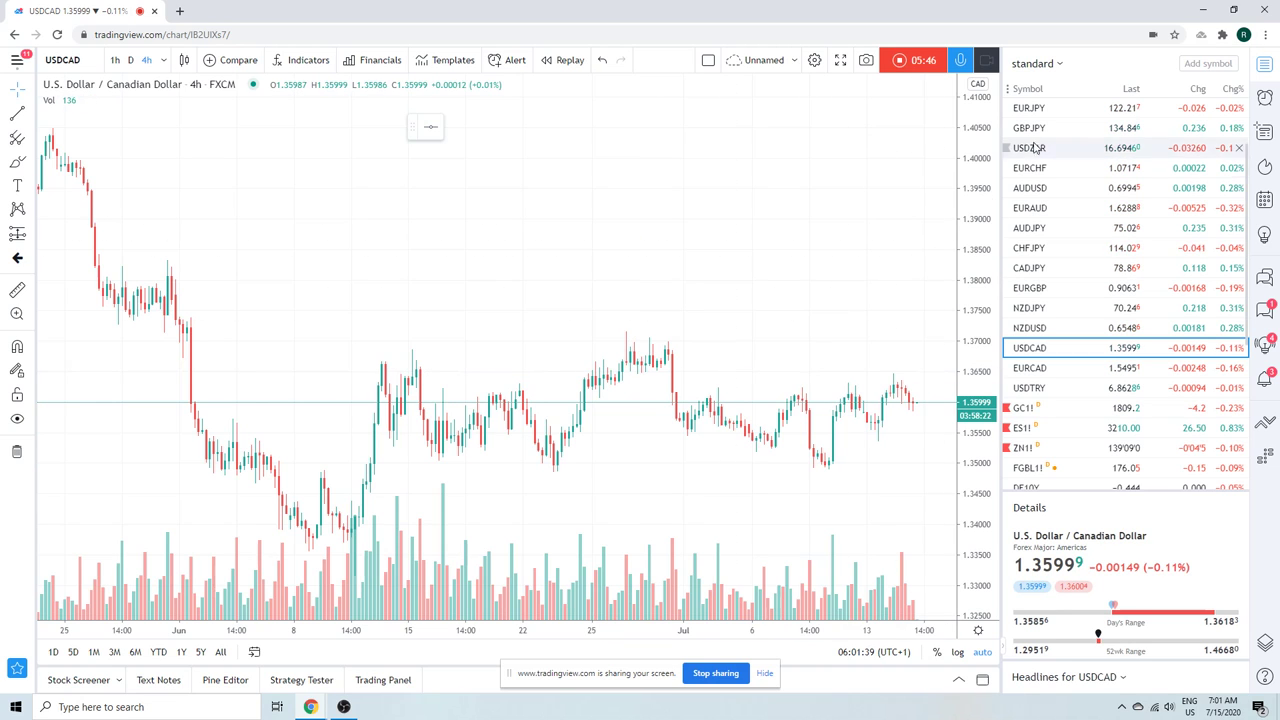
Open the USDJPY 4-hour chart and compare its recent range with price history back to February.
scroll(1040, 150, "up", 3)
left_click(1046, 174)
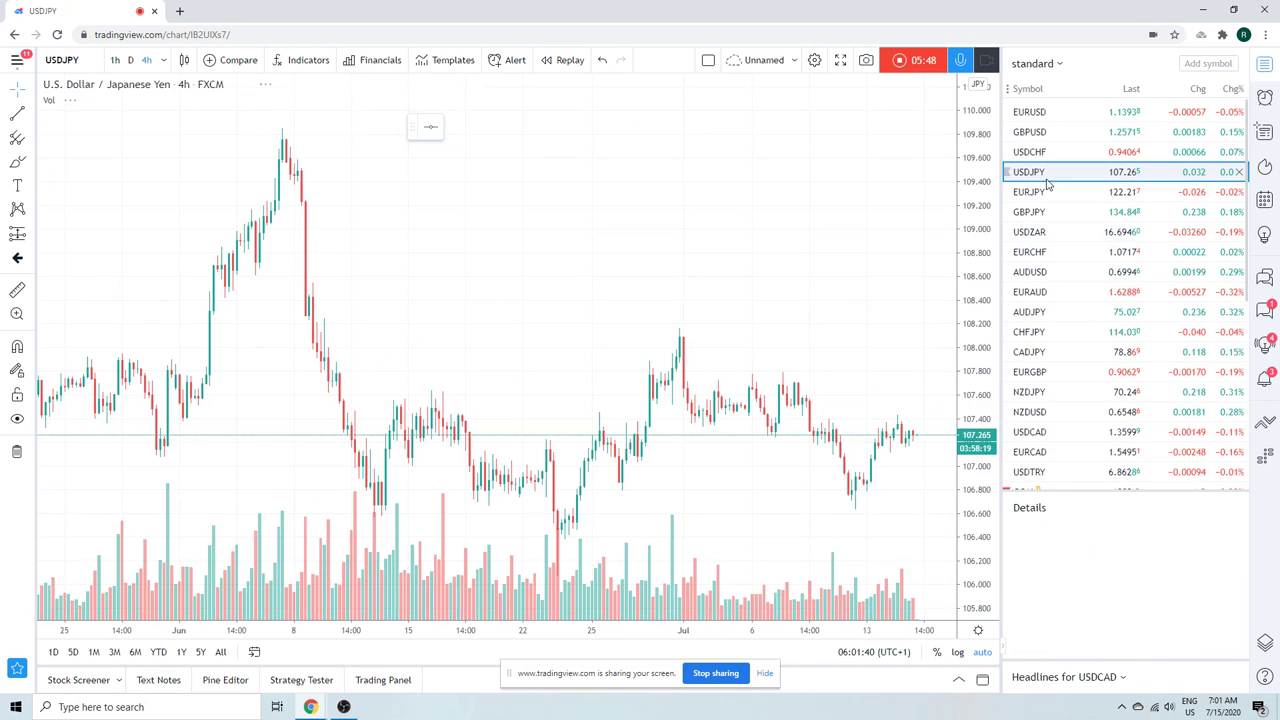
scroll(494, 237, "down", 2)
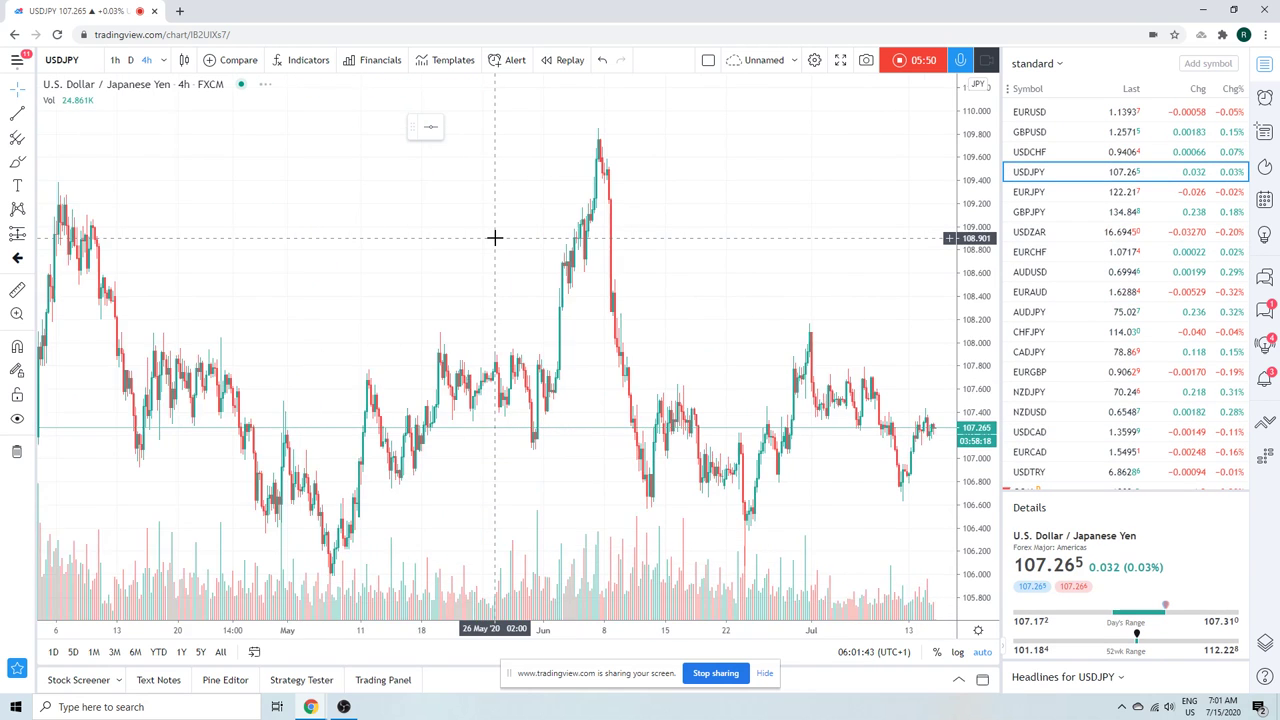
scroll(494, 237, "down", 2)
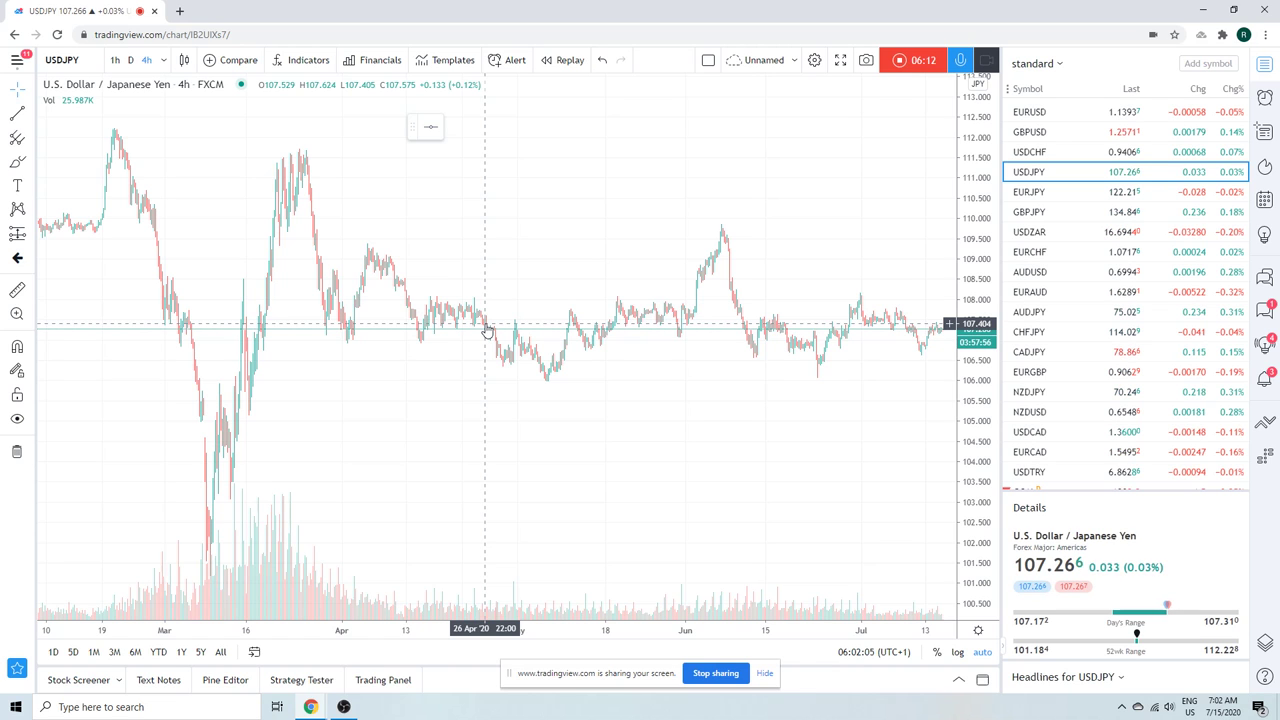
scroll(487, 331, "up", 2)
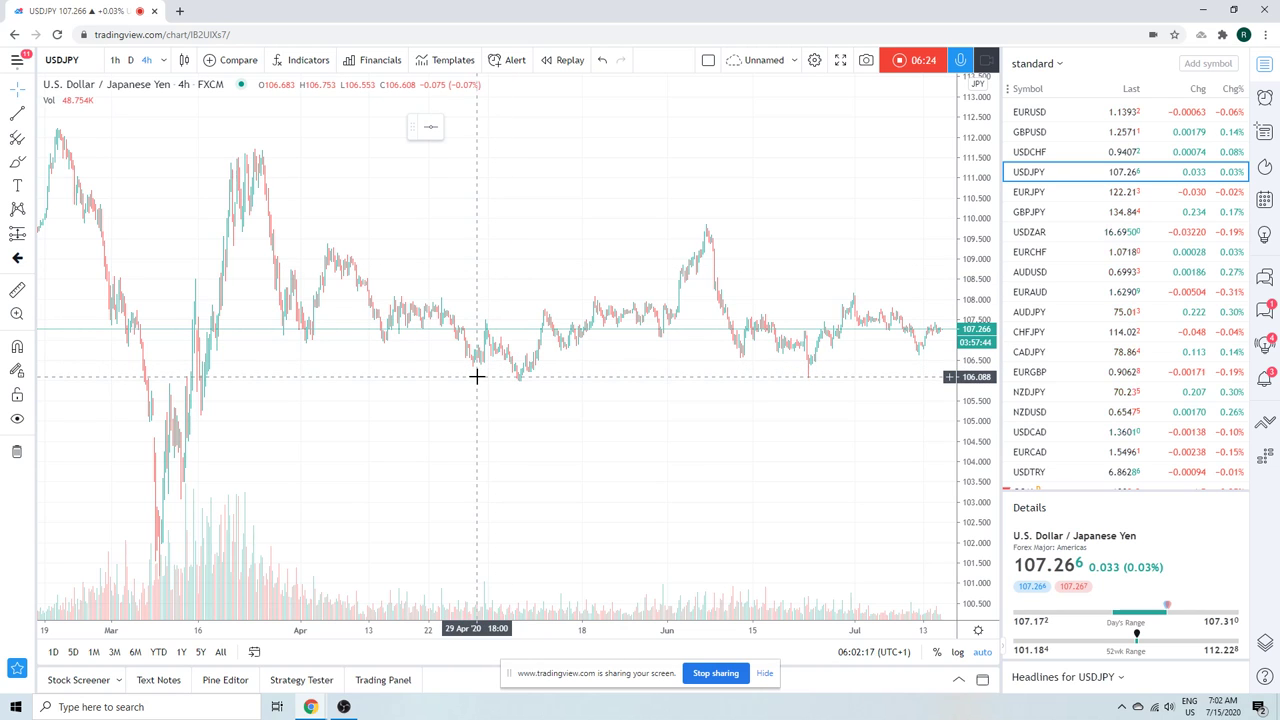
scroll(481, 375, "up", 5)
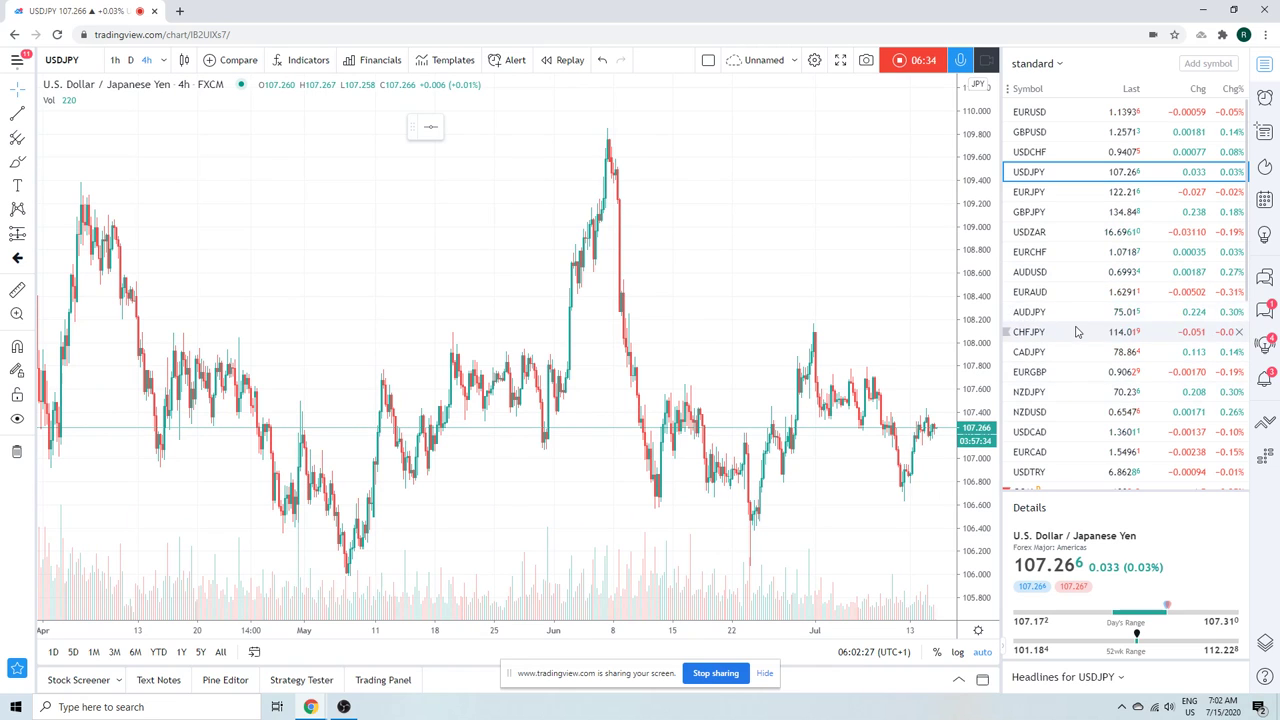
Look at EURJPY briefly and examine the recent price action on the USDZAR 4-hour chart.
left_click(1040, 195)
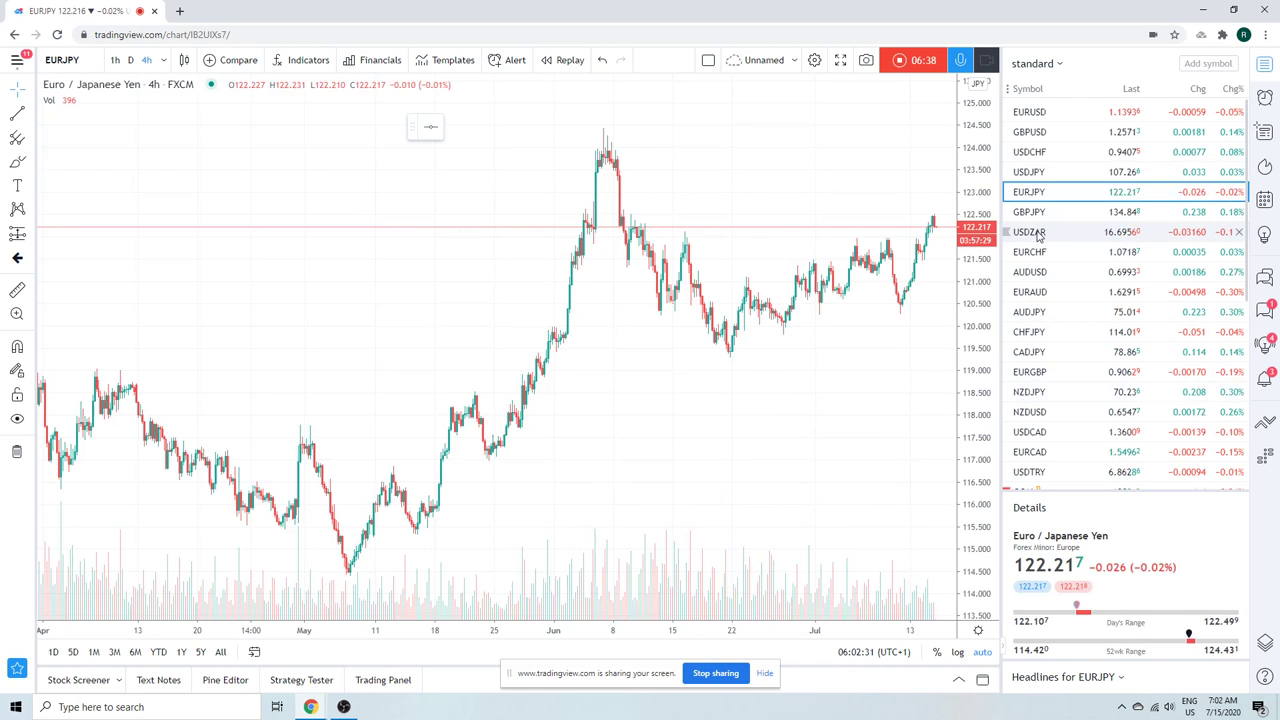
left_click(1038, 233)
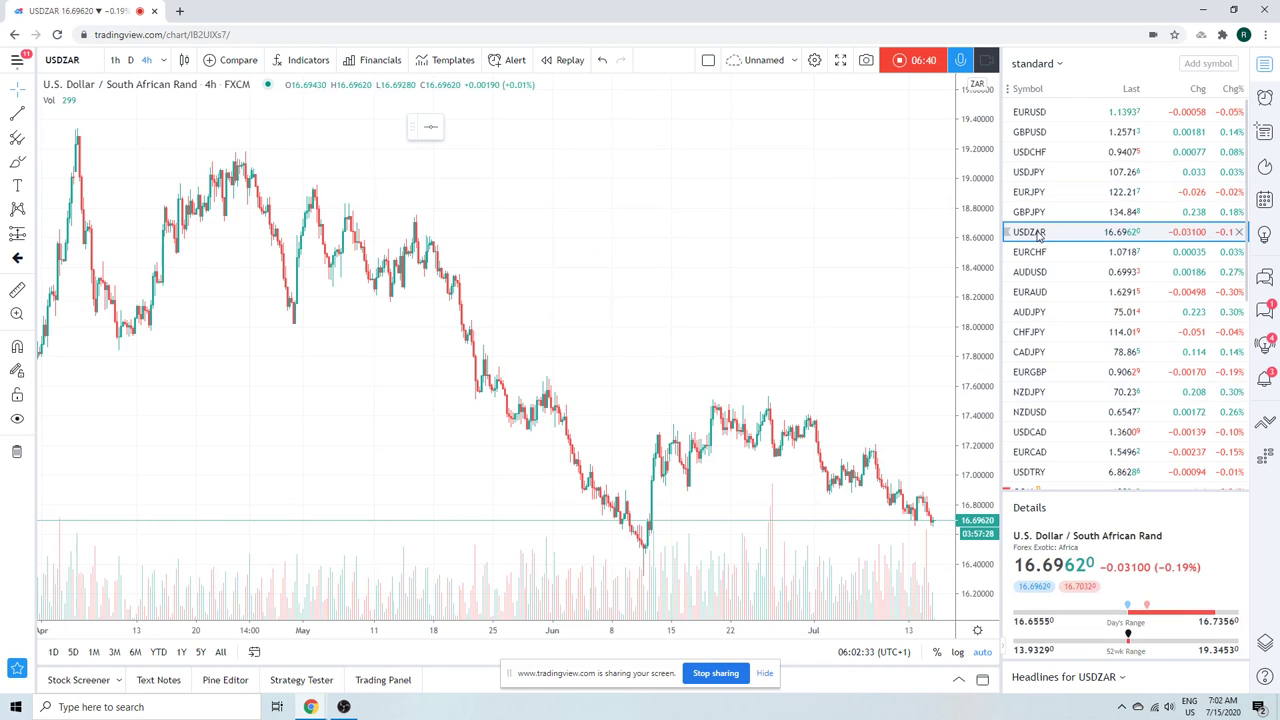
scroll(709, 294, "up", 5)
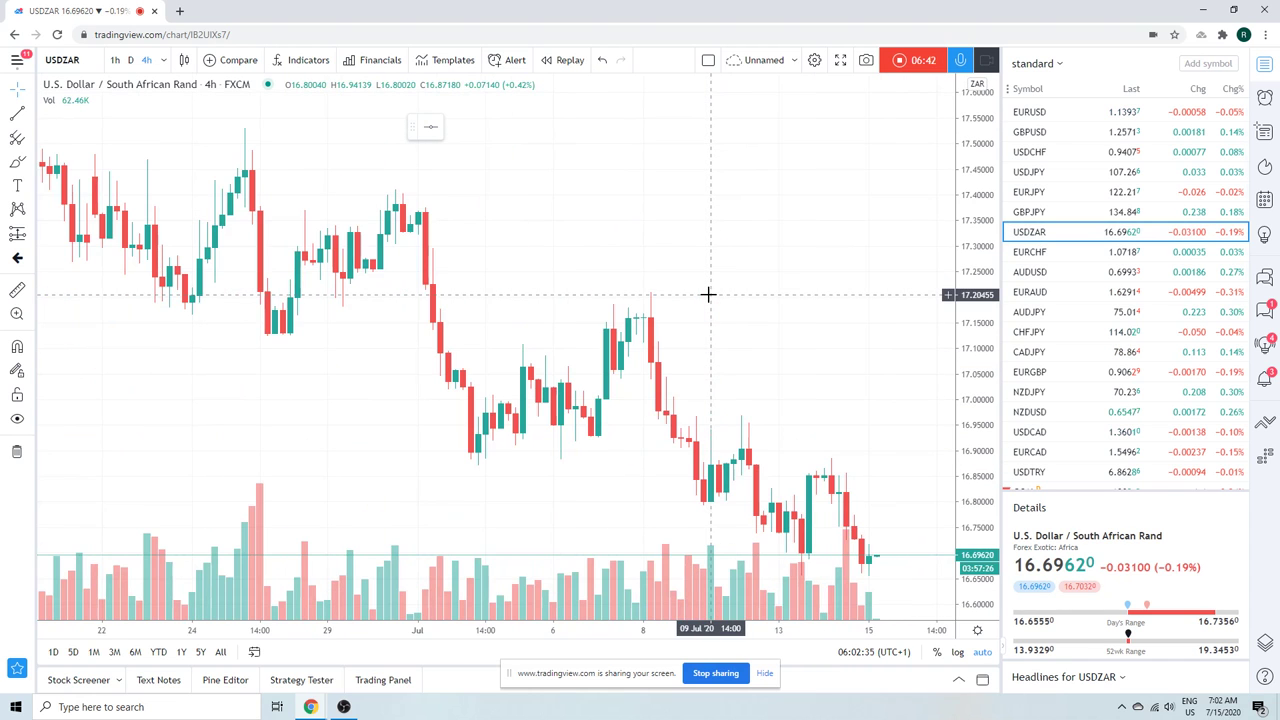
scroll(709, 294, "down", 3)
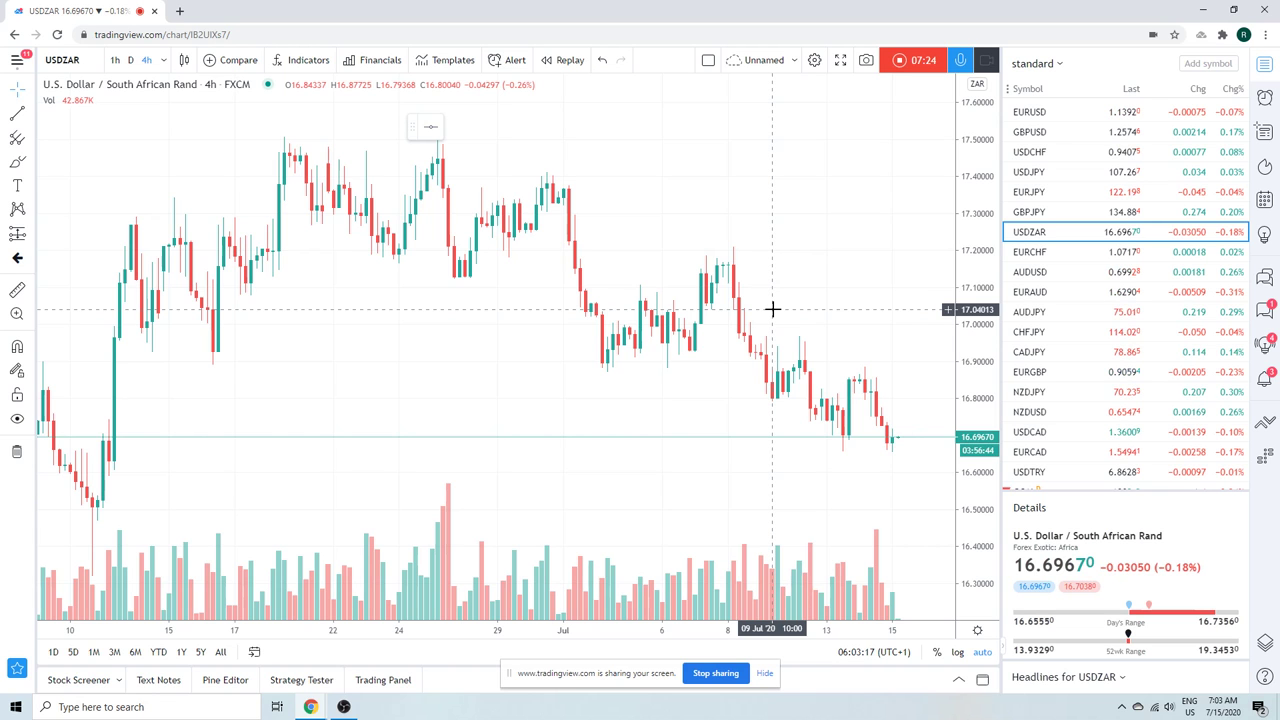
scroll(700, 250, "down", 2)
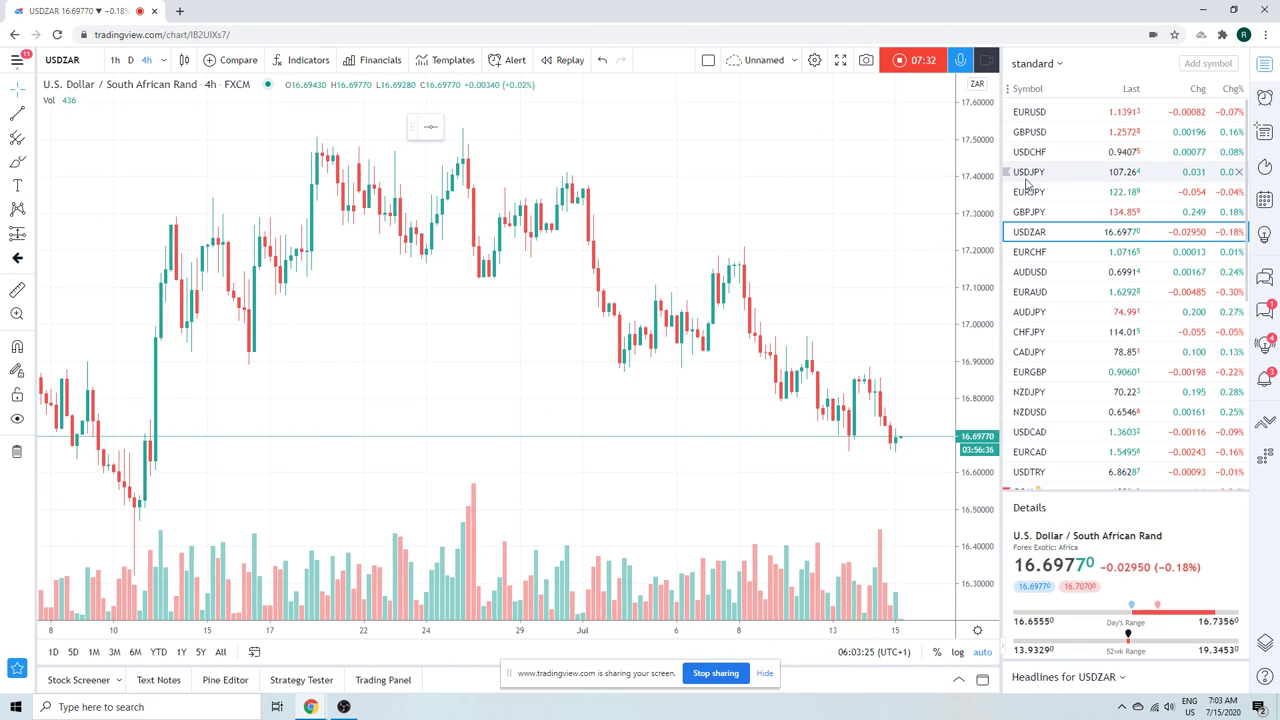
Open the EURUSD 4-hour chart and examine price action from the June highs to mid-July.
left_click(1044, 114)
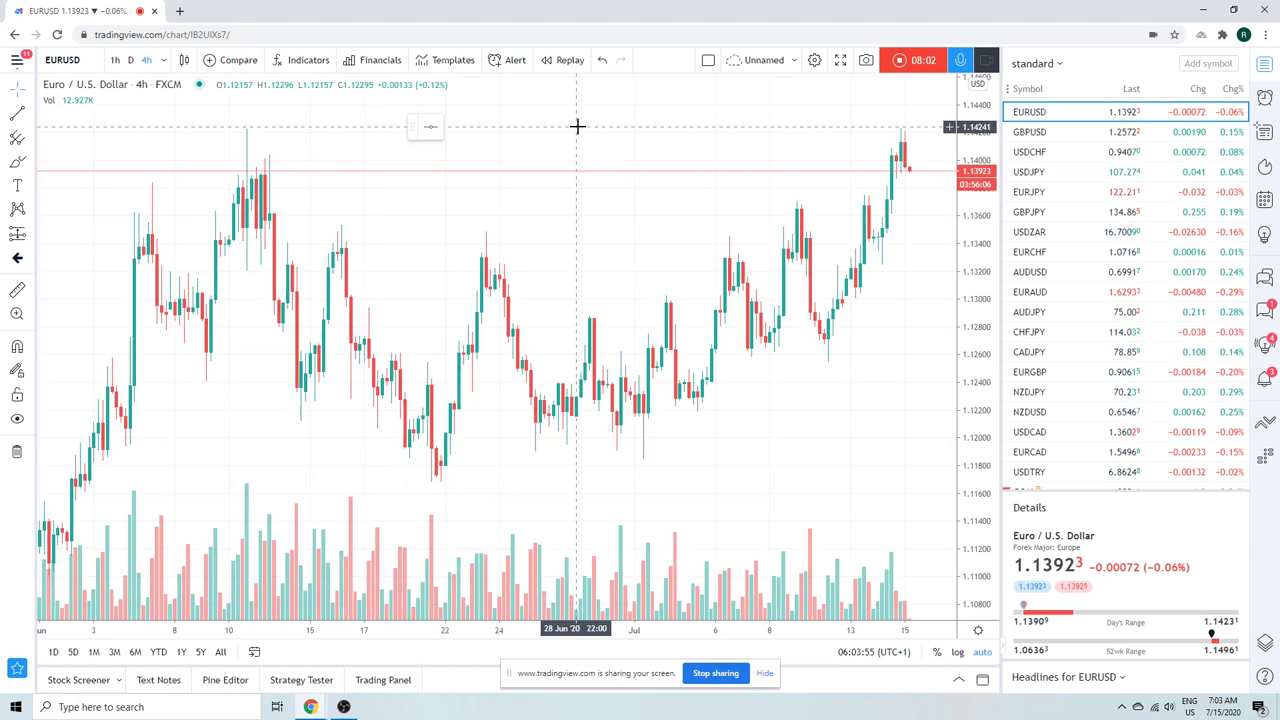
scroll(577, 140, "up", 2)
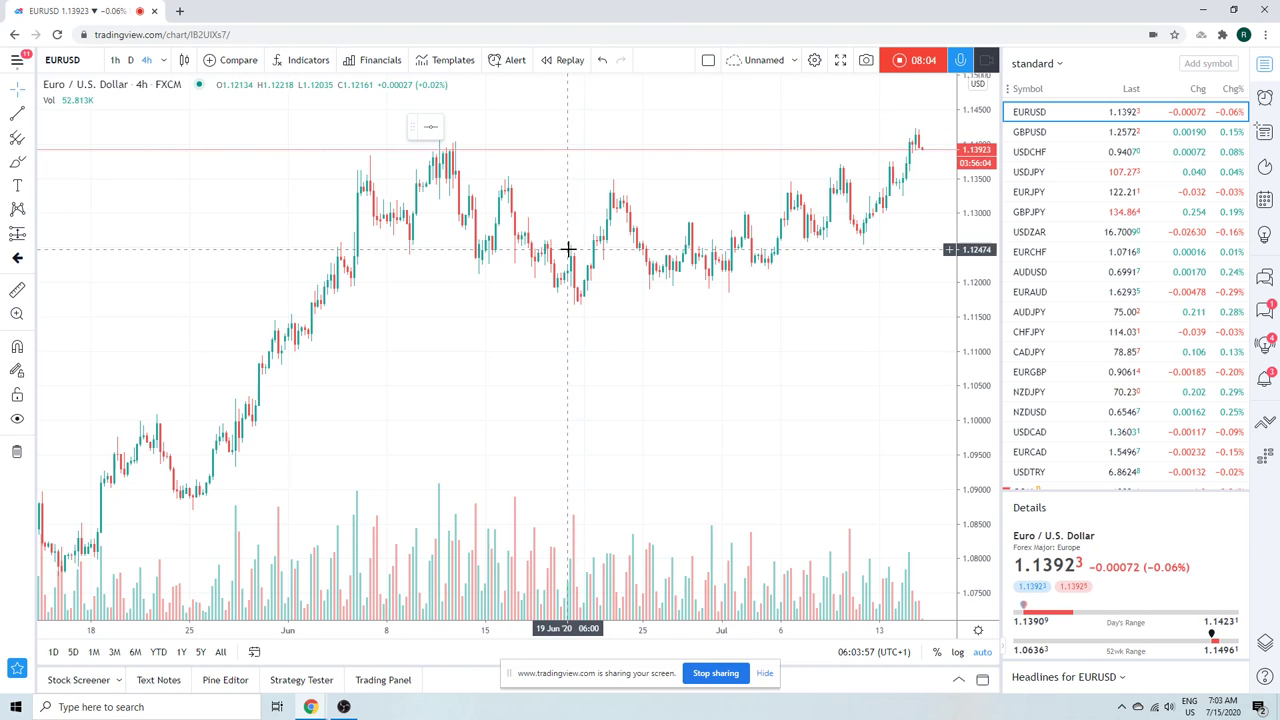
scroll(565, 245, "up", 1)
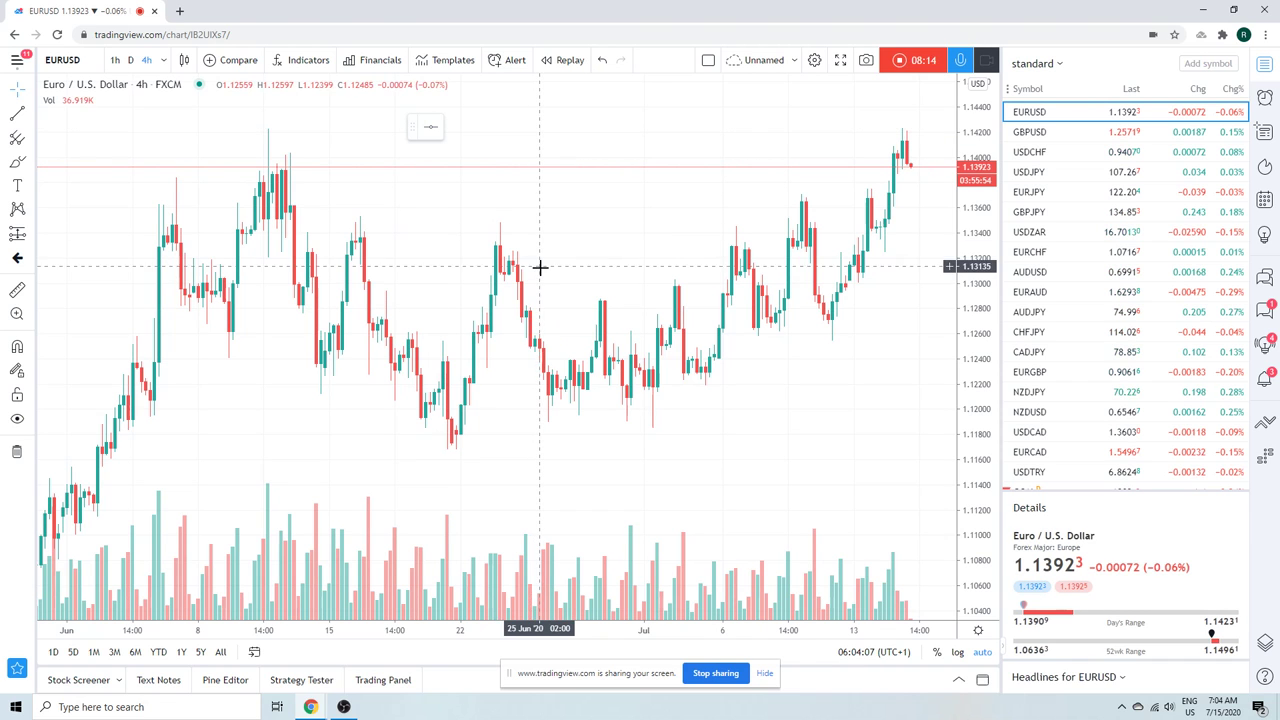
scroll(543, 286, "down", 2)
scroll(543, 286, "up", 1)
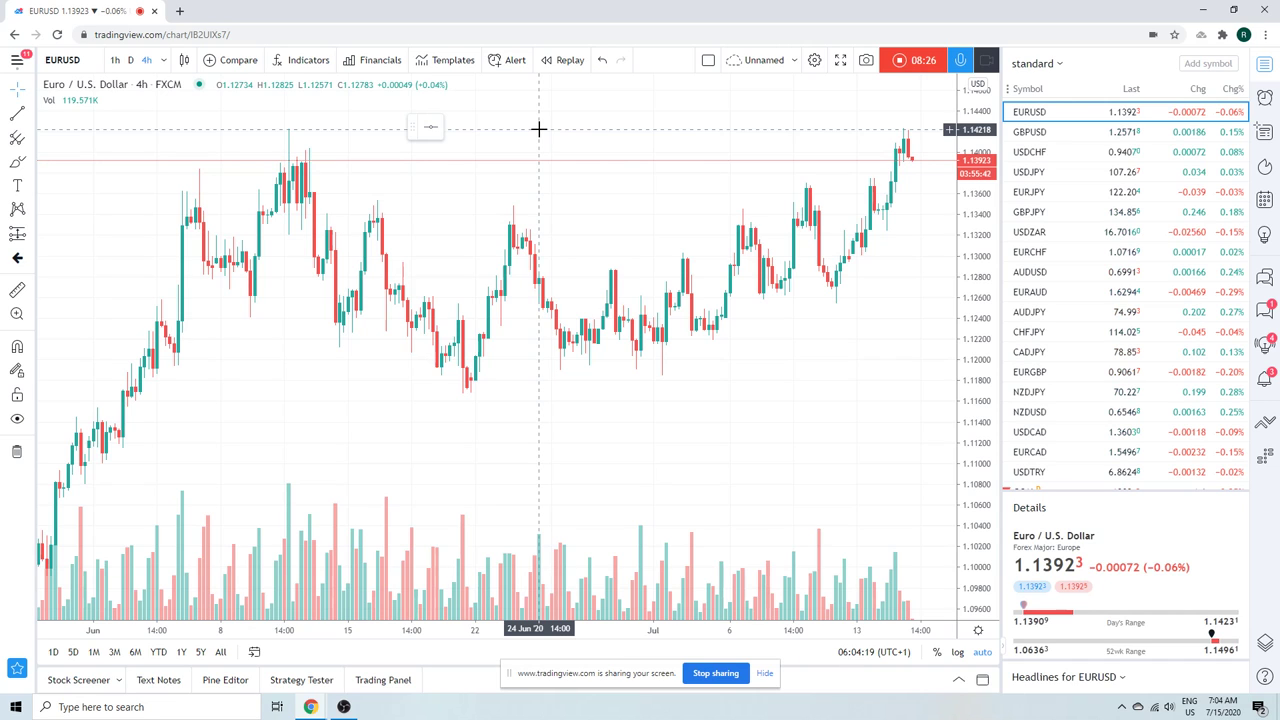
Open the EURAUD chart, set it to the daily interval and examine its price history since February.
left_click(1055, 290)
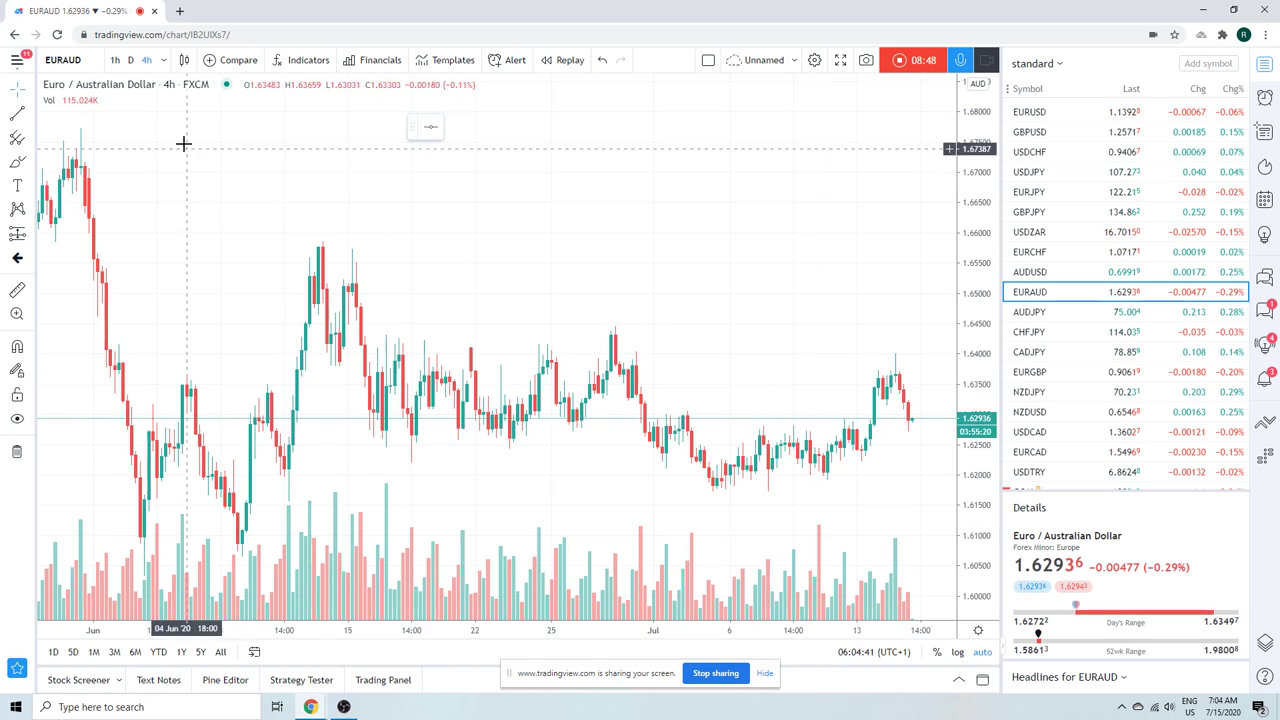
left_click(131, 62)
scroll(603, 380, "up", 5)
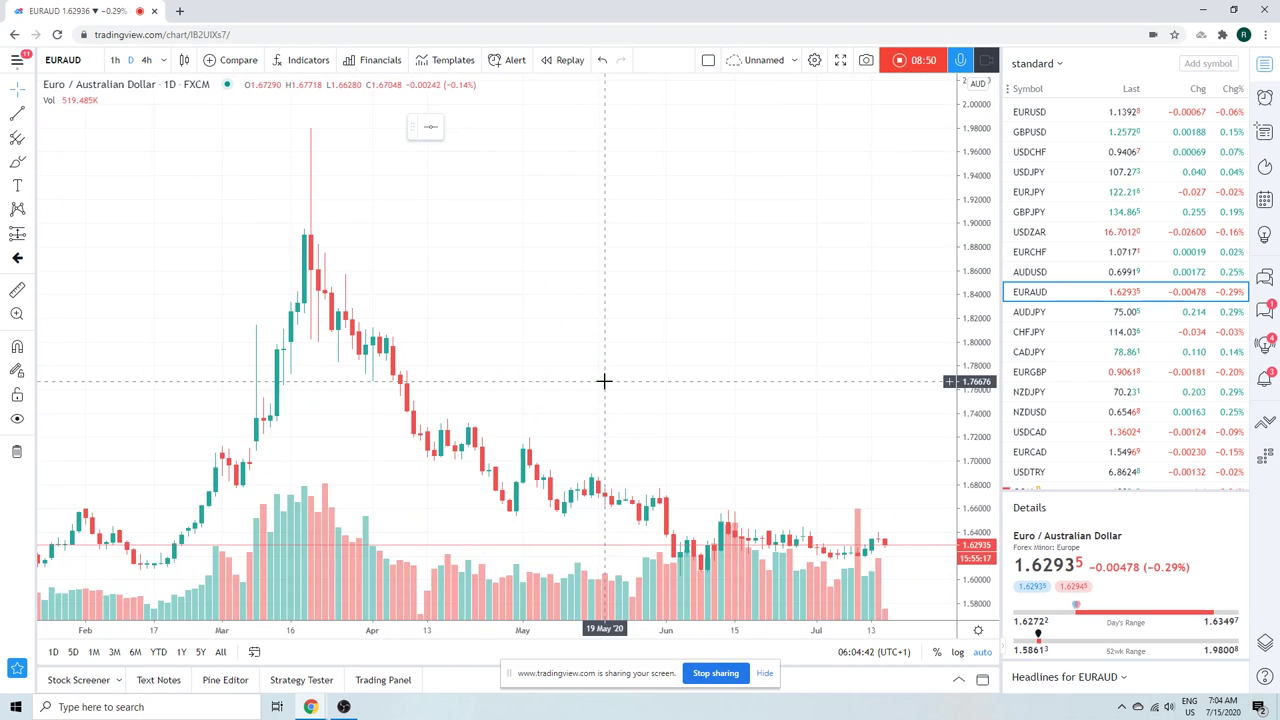
scroll(603, 380, "down", 5)
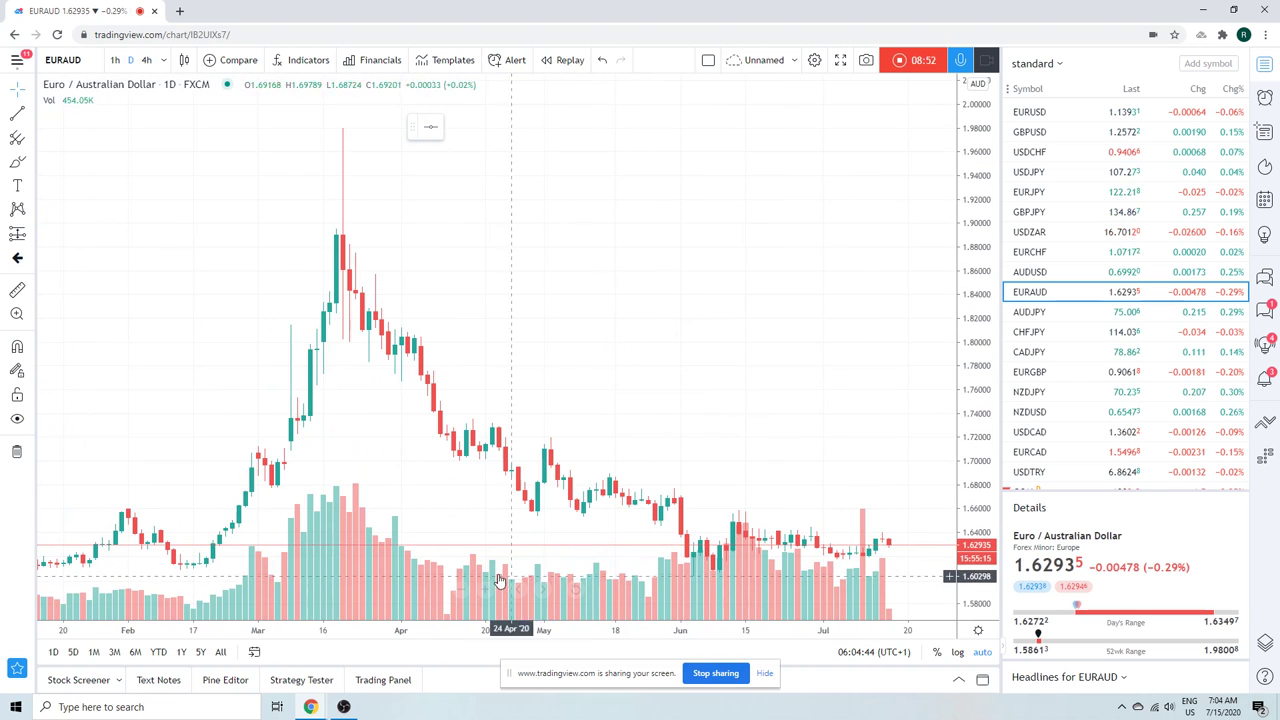
Hide the volume indicator on the EURAUD daily chart, then open EURCAD from the watchlist and examine its daily price history.
right_click(366, 573)
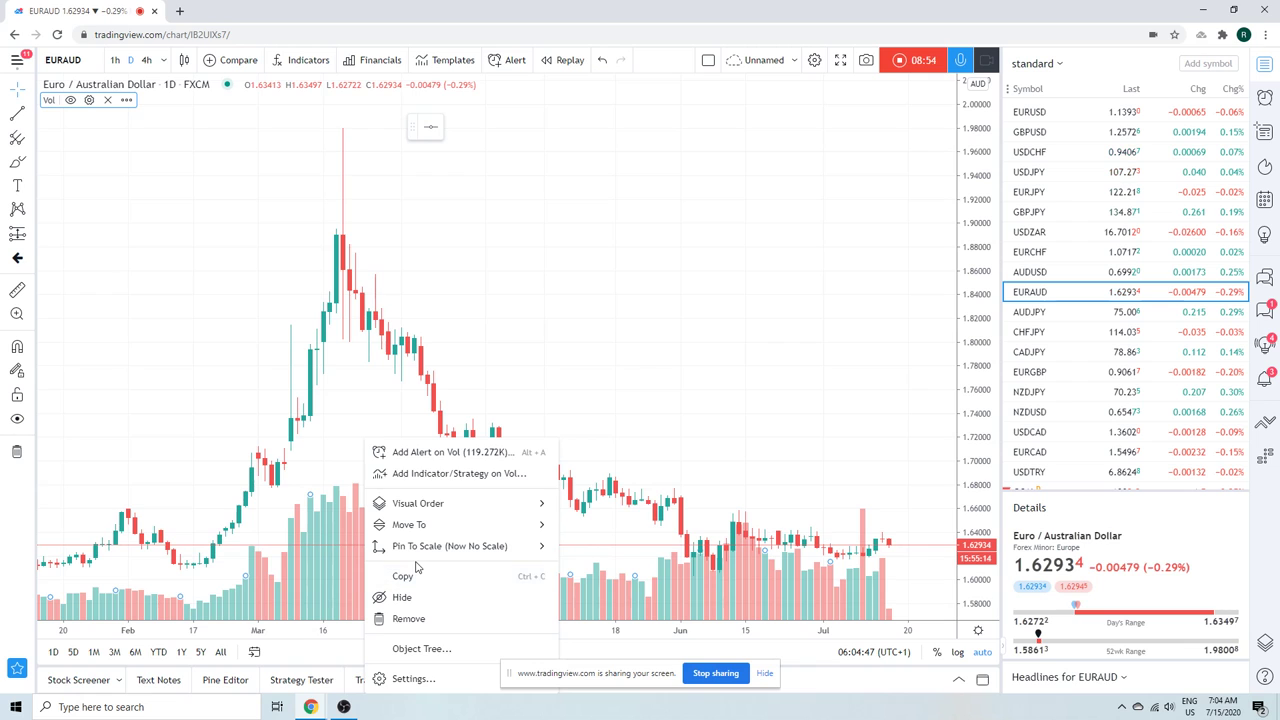
left_click(417, 598)
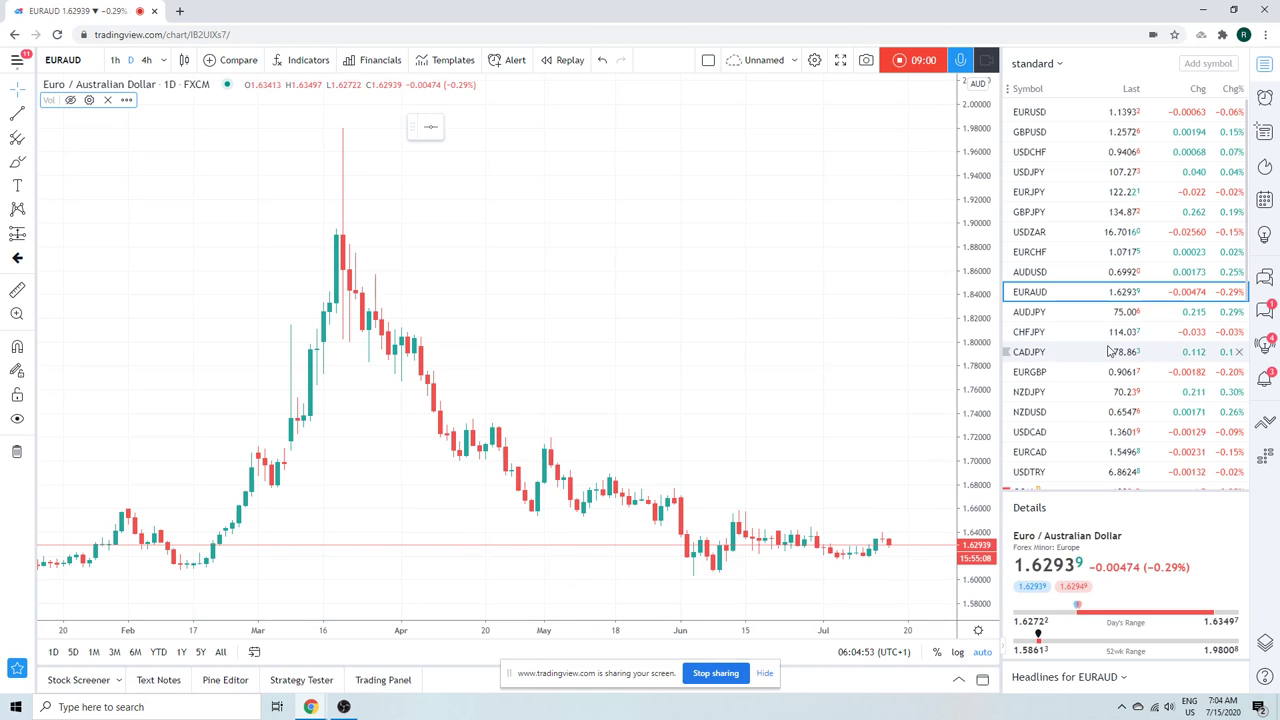
left_click(1065, 452)
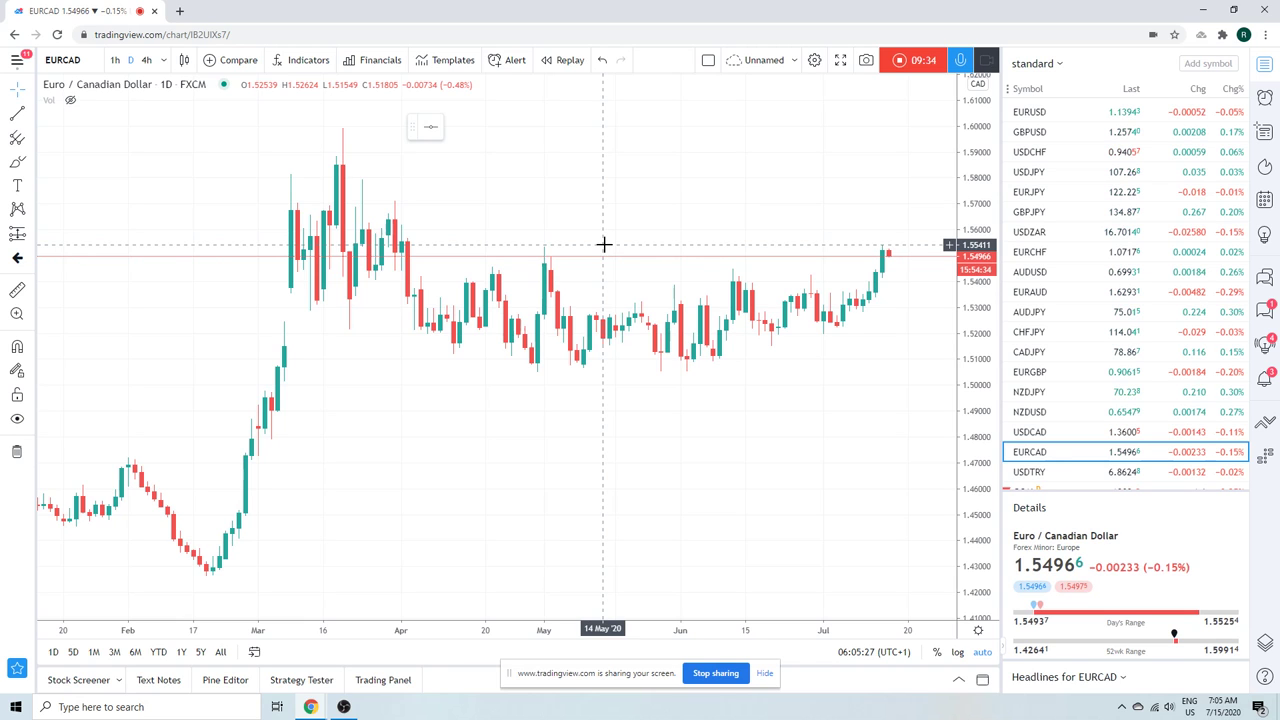
Open the BTCUSD daily chart from further down the watchlist and look at its recent price action.
scroll(1095, 271, "down", 1)
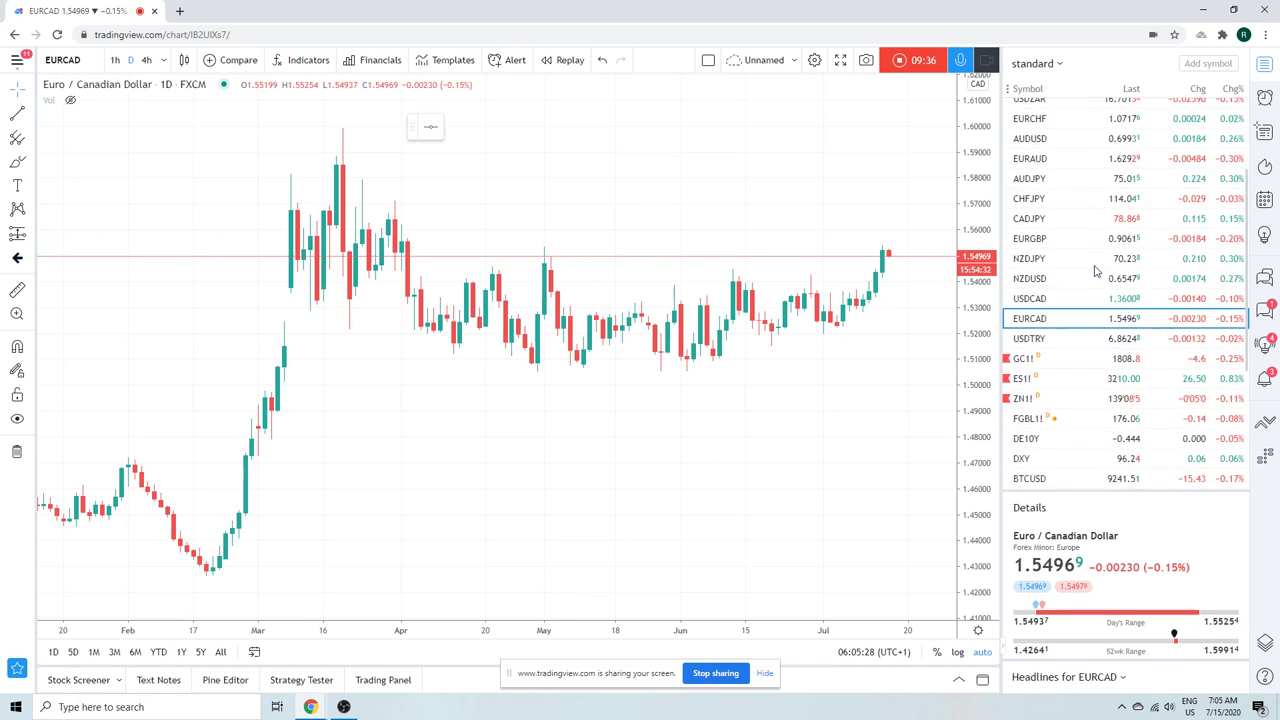
scroll(1074, 327, "down", 2)
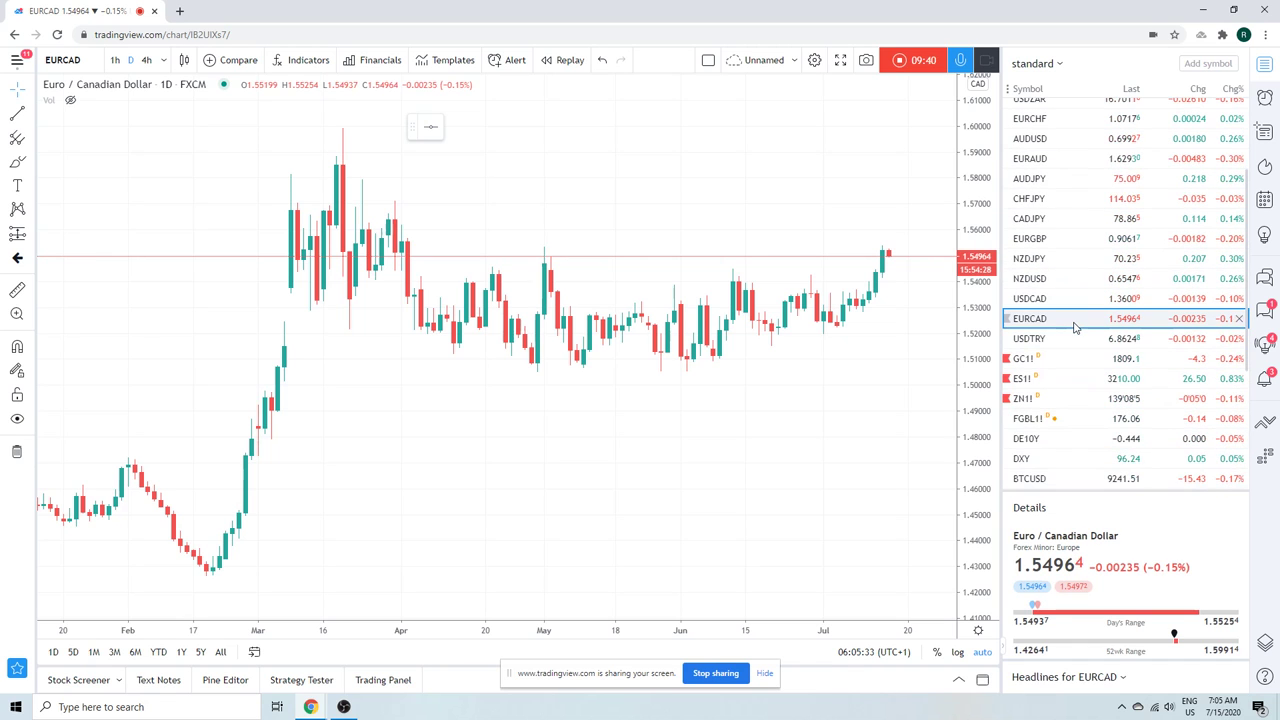
scroll(1077, 327, "down", 1)
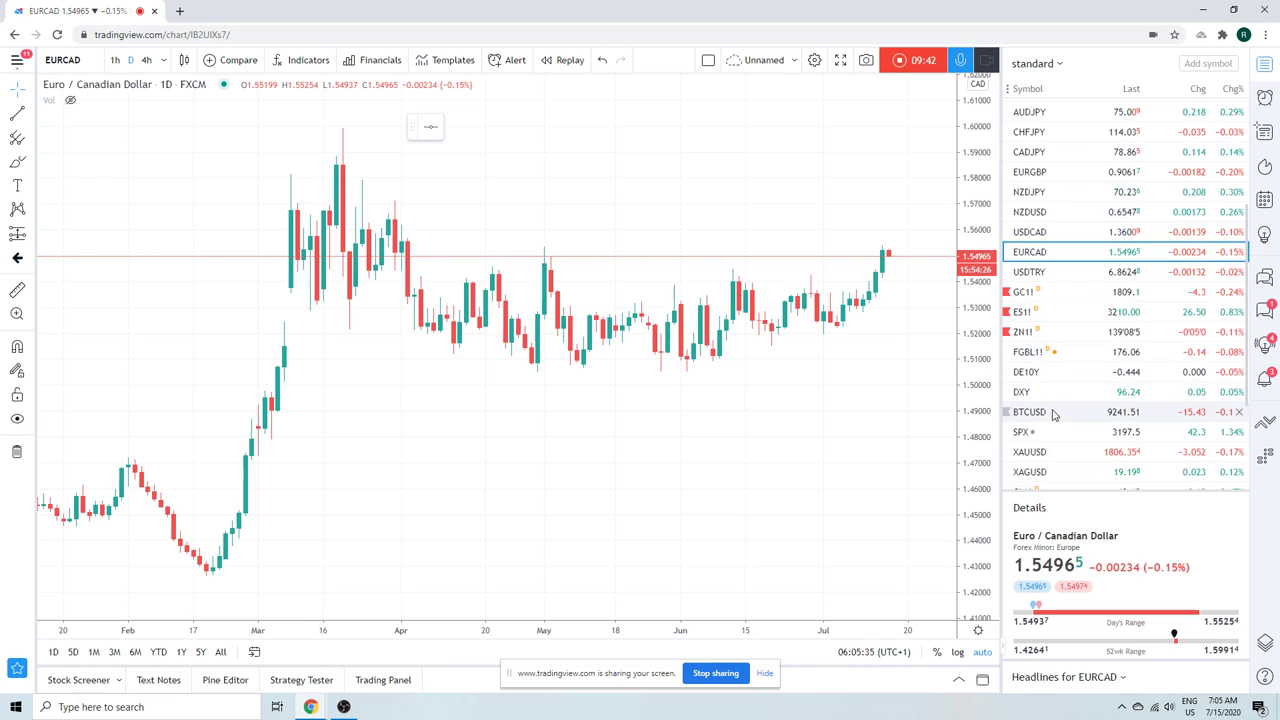
left_click(1050, 411)
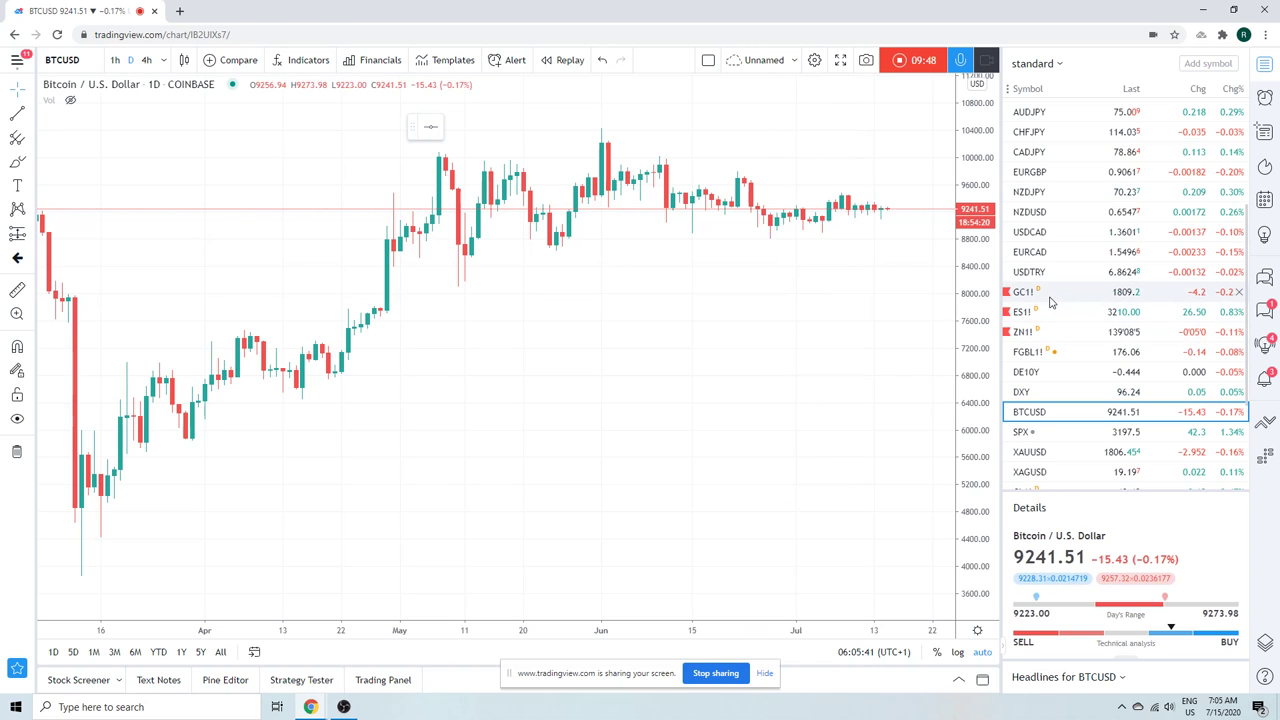
Open the gold futures (GC1!) daily chart and examine its price action since February.
left_click(1032, 292)
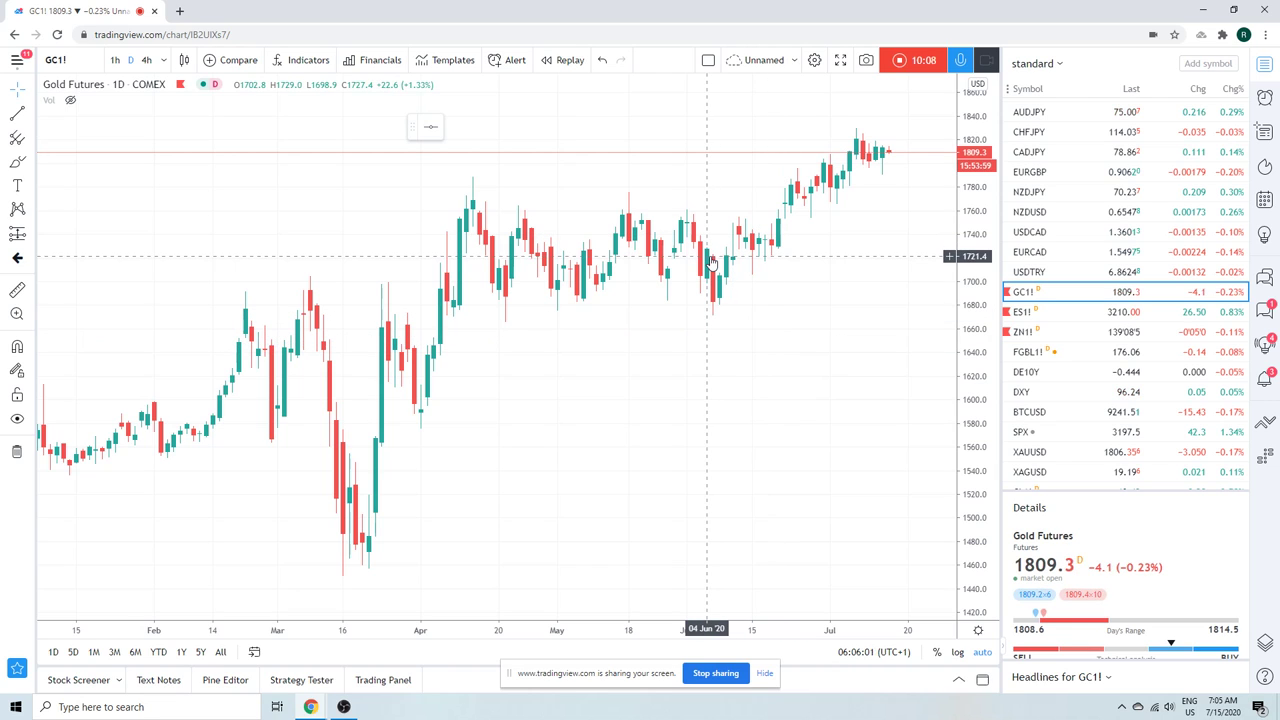
scroll(1118, 313, "up", 5)
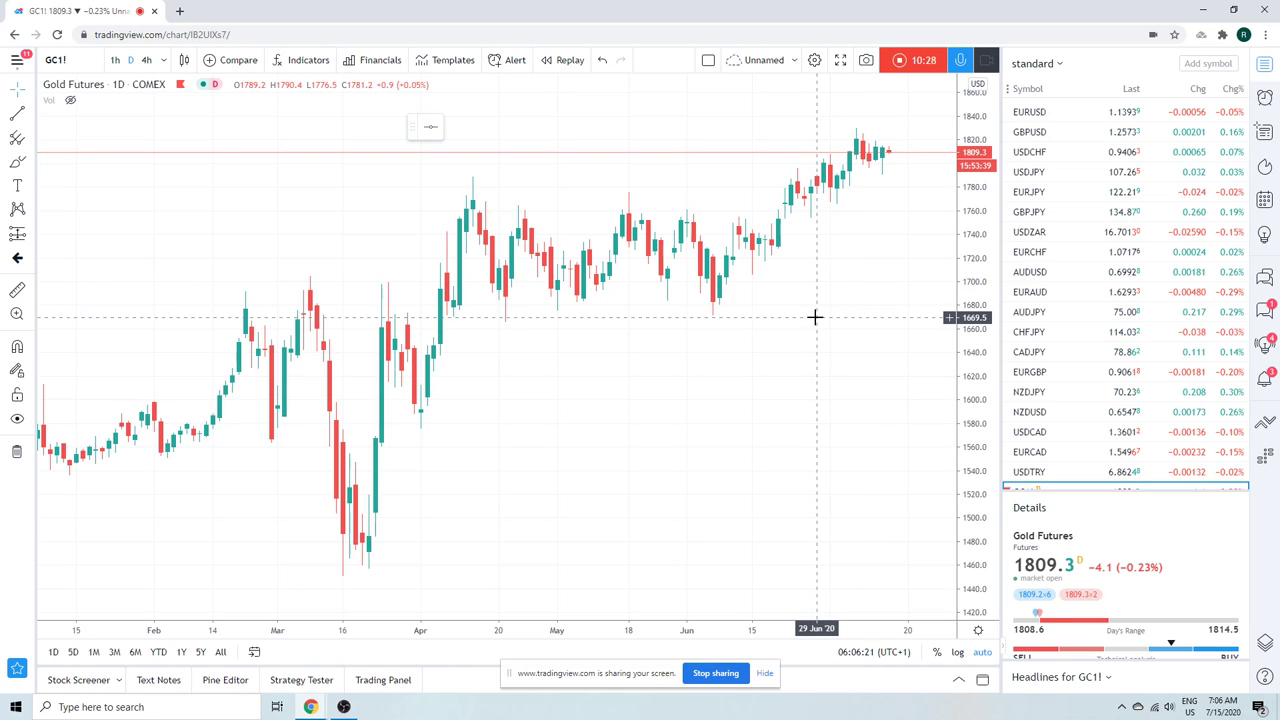
scroll(1085, 307, "down", 3)
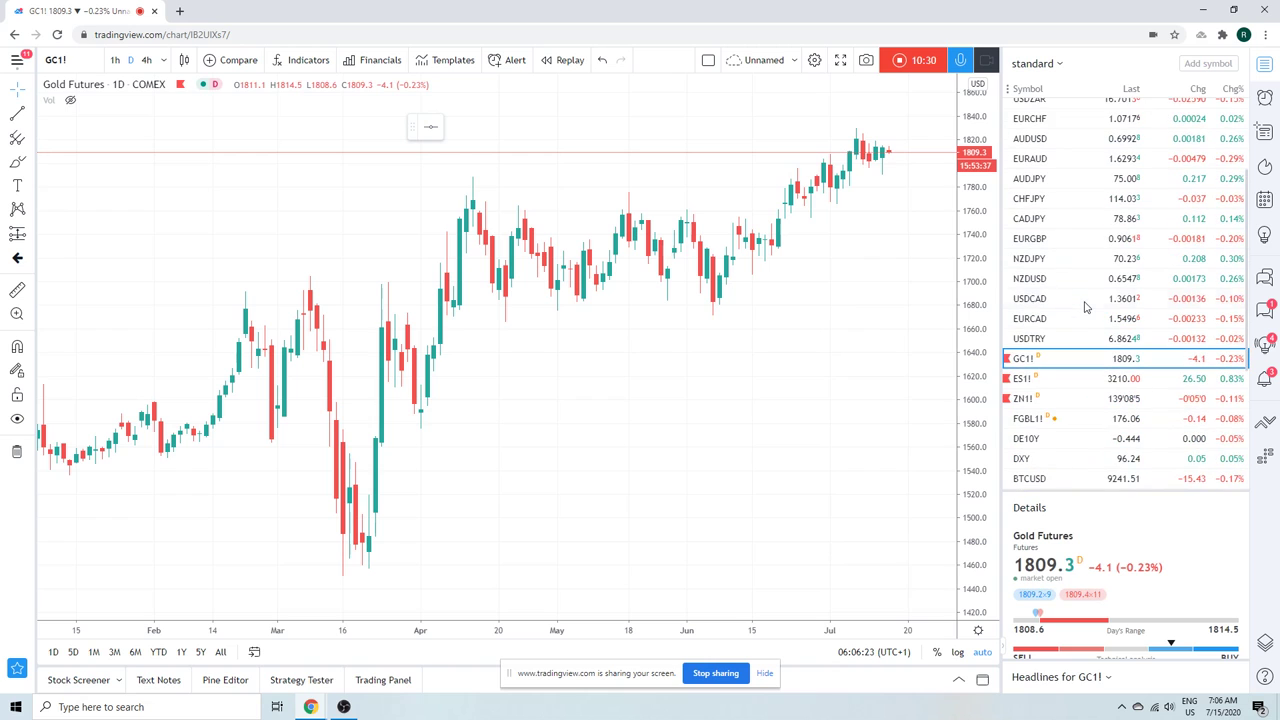
Search the symbols for NQ and open the continuous E-mini NASDAQ-100 futures chart, NQ1!
left_click(75, 64)
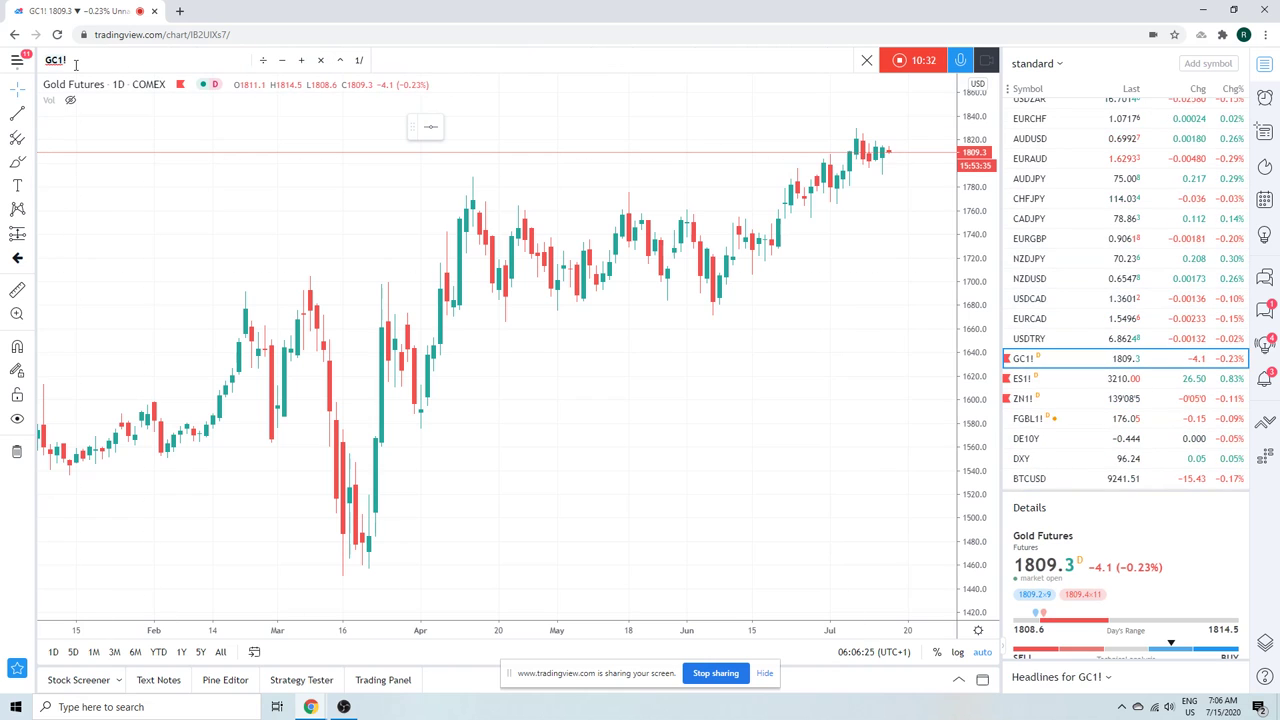
type("NA")
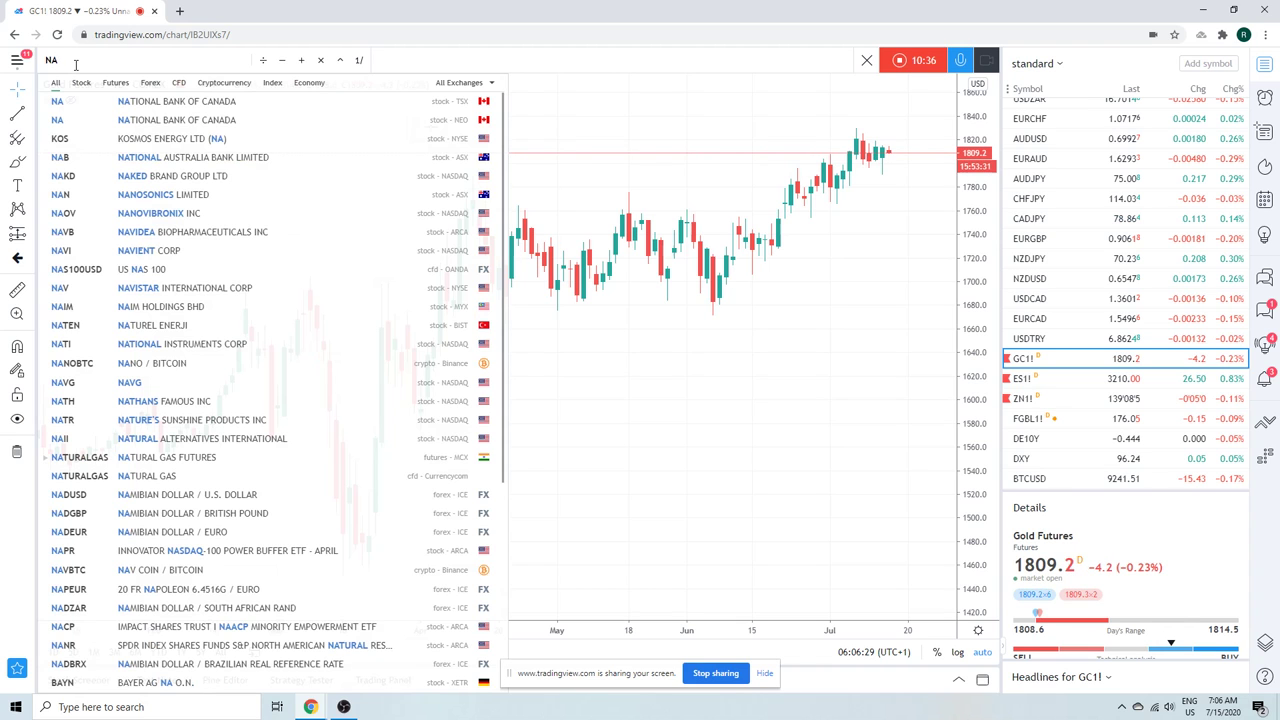
type("S")
key("BackSpace")
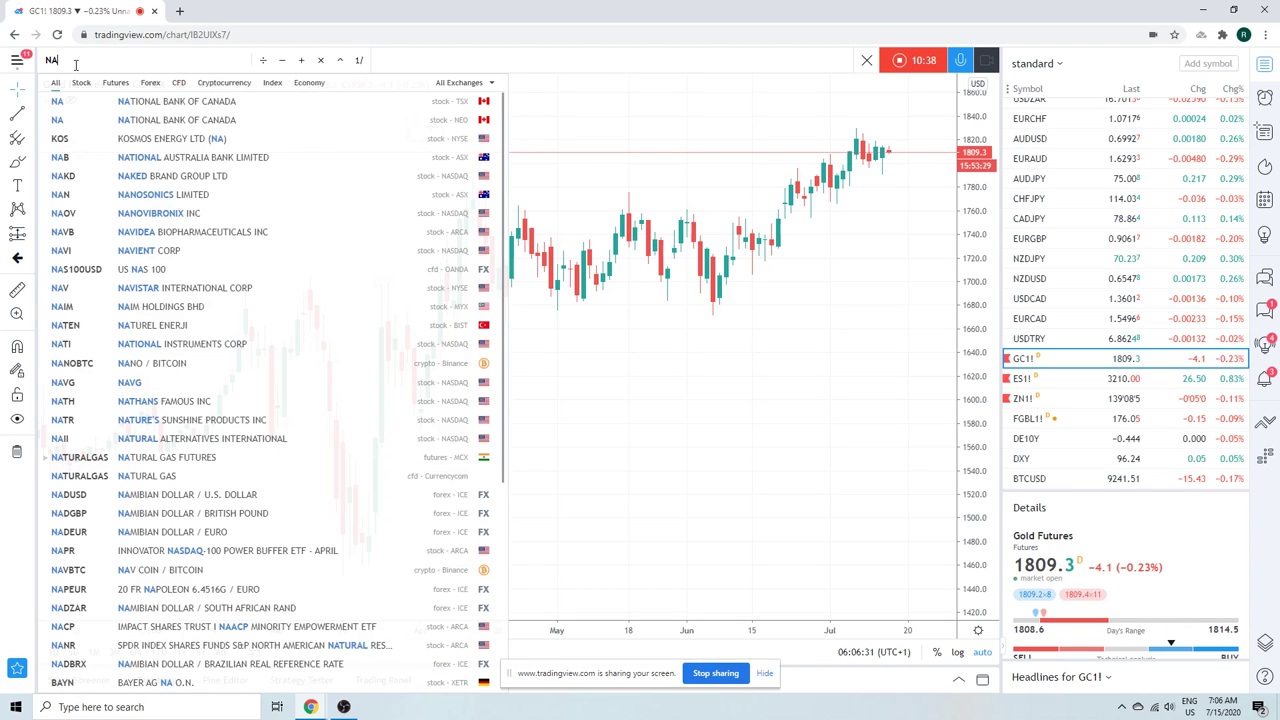
key("BackSpace")
type("Q")
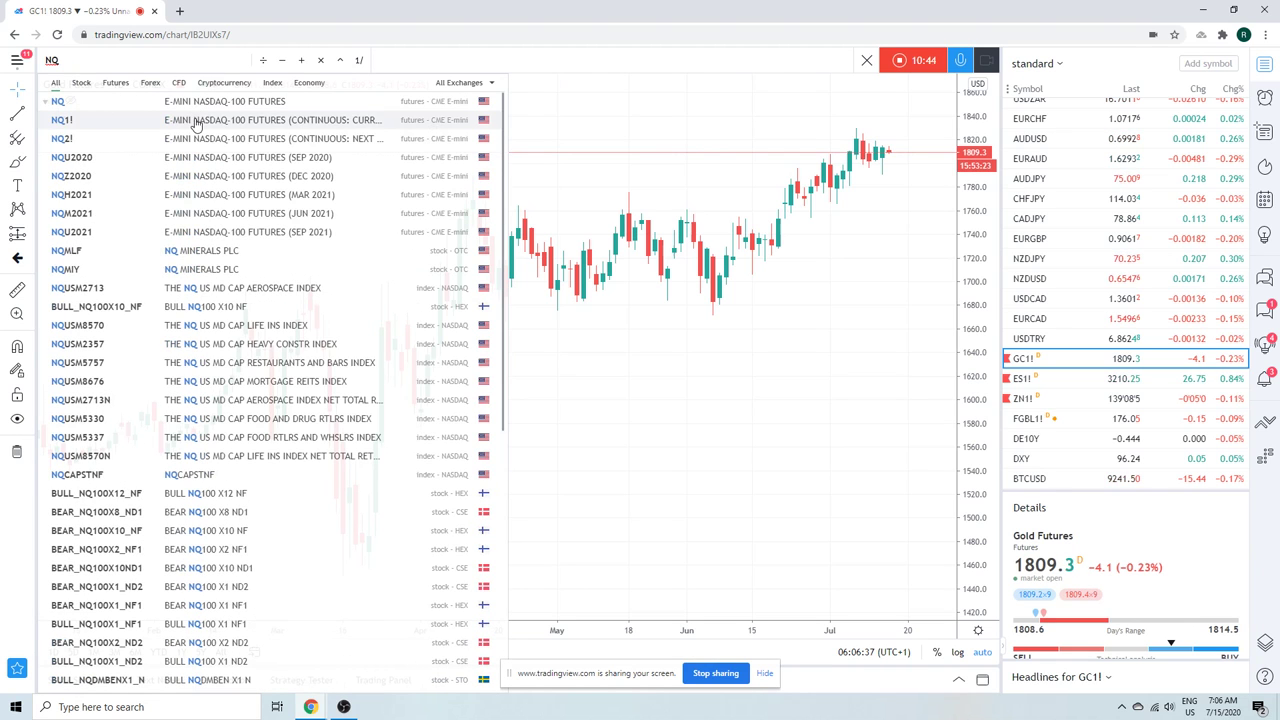
left_click(195, 119)
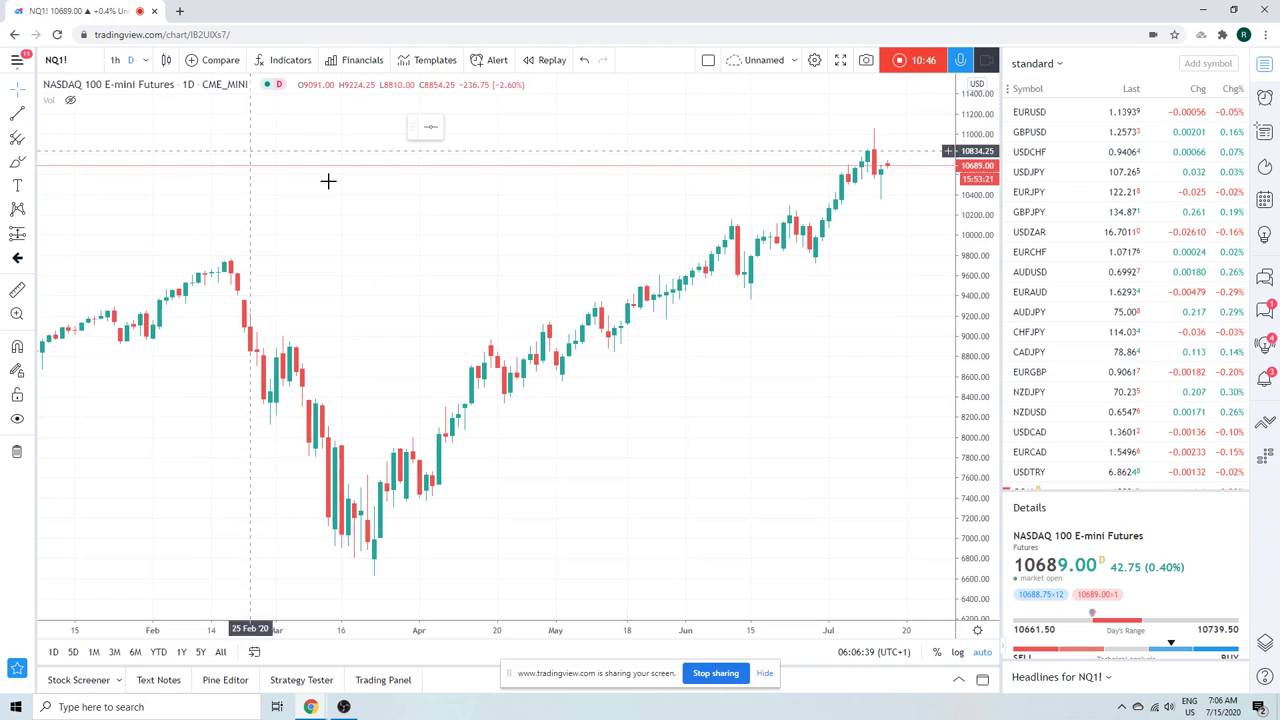